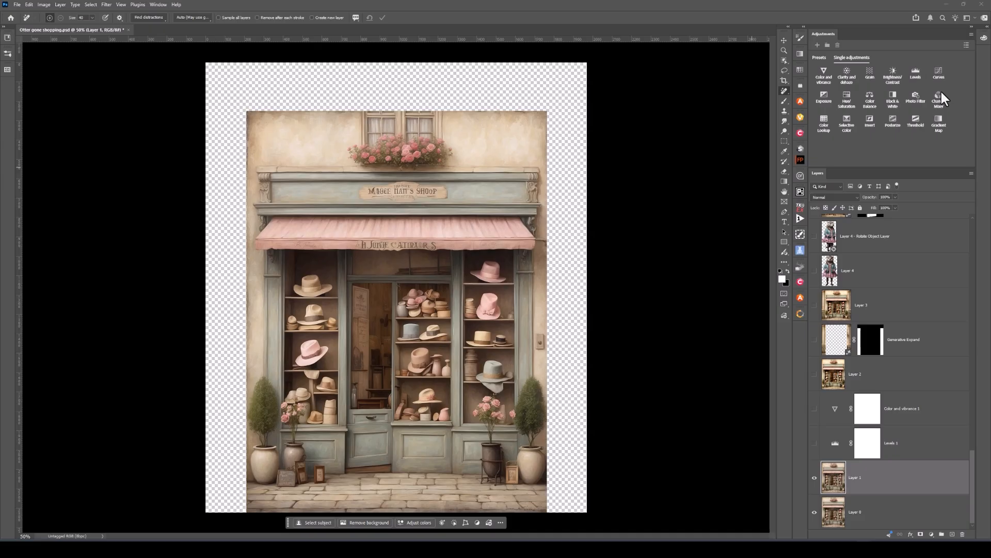
Step: Show the Levels 1 adjustment layer and toggle it to compare the storefront with and without the adjustment
click(815, 443)
click(815, 443)
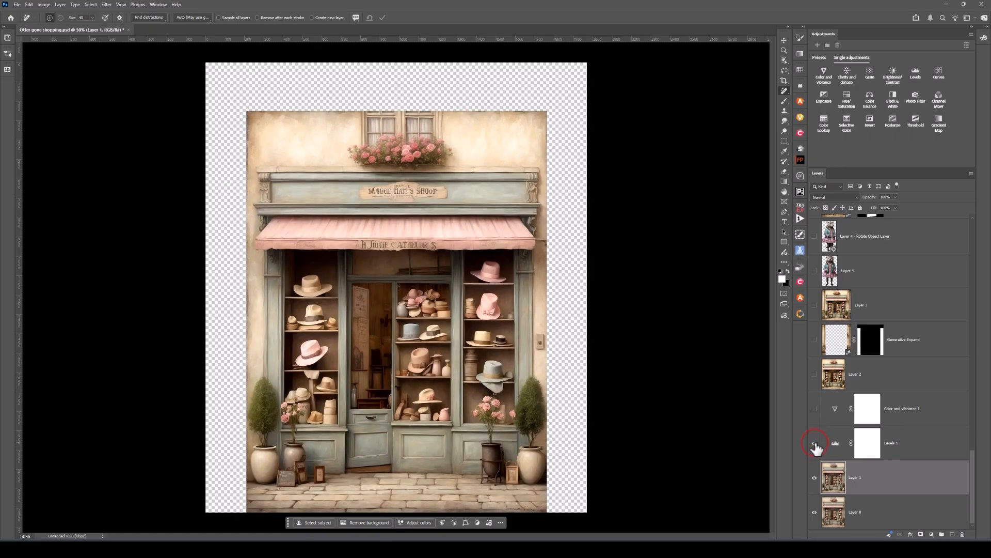
click(836, 446)
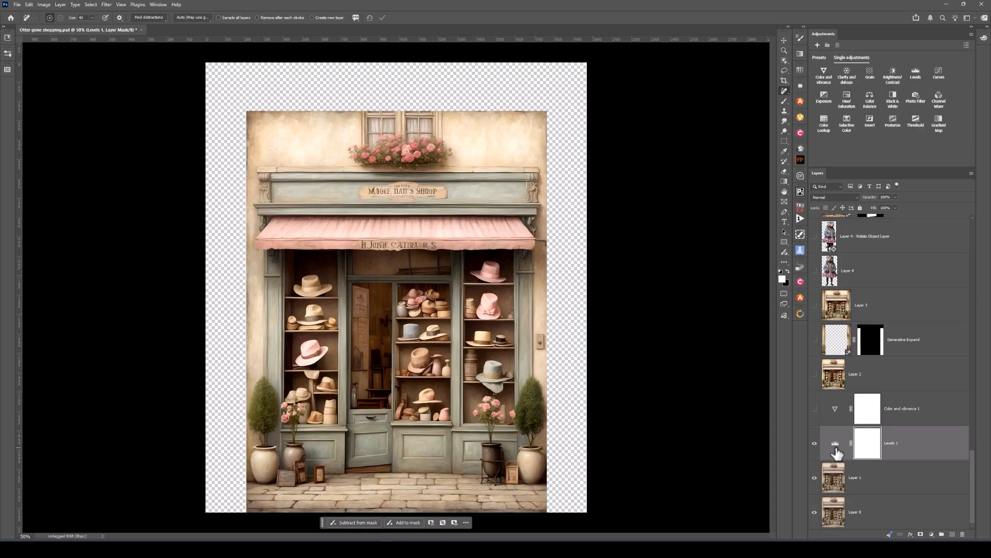
click(815, 443)
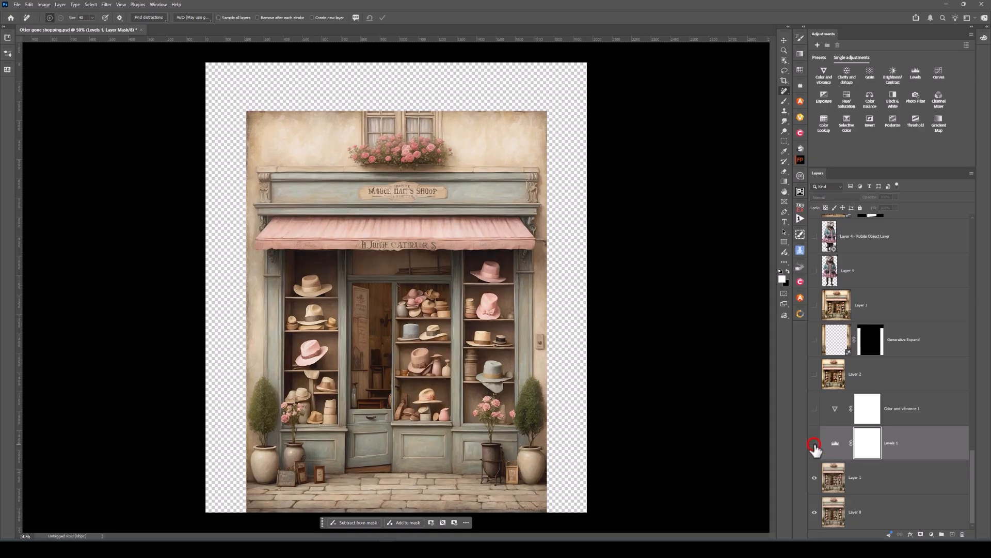
click(814, 443)
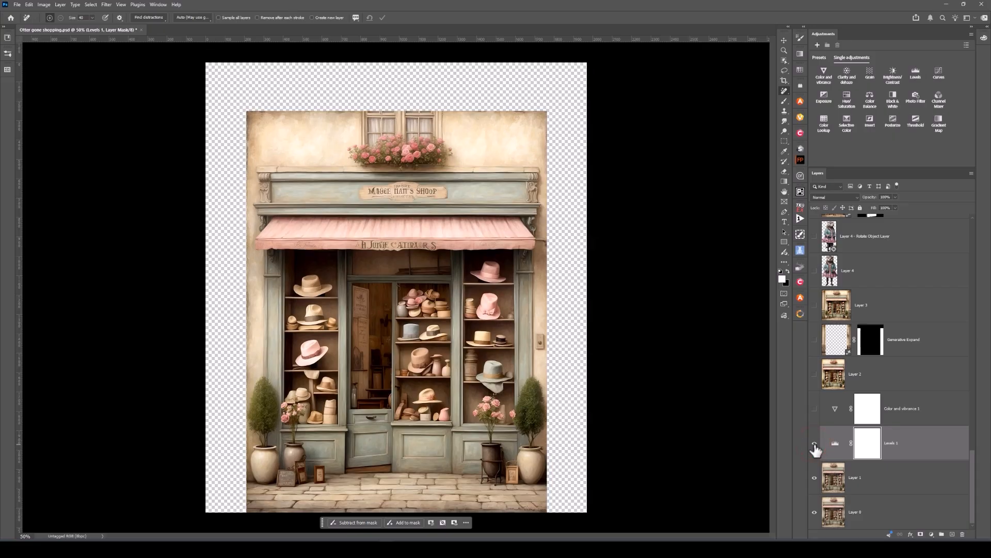
Step: Show the Color and vibrance 1 adjustment layer and the merged Layer 2 above it, leaving Layer 2 selected
click(814, 407)
click(833, 411)
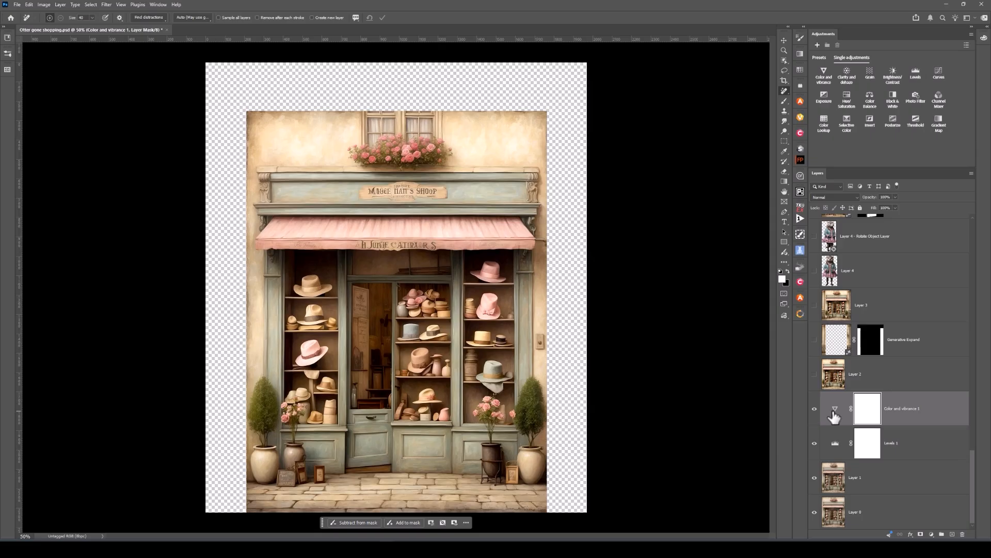
click(815, 375)
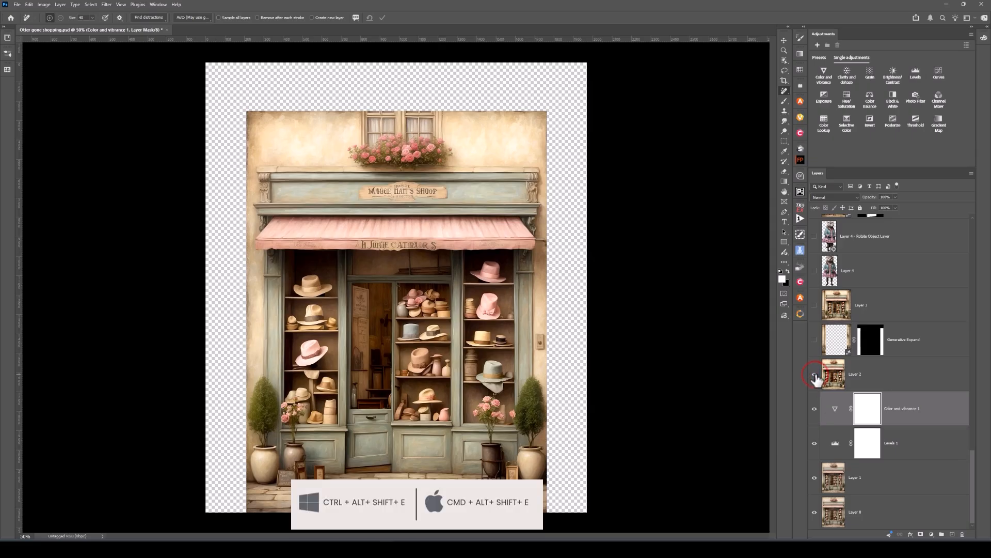
click(836, 380)
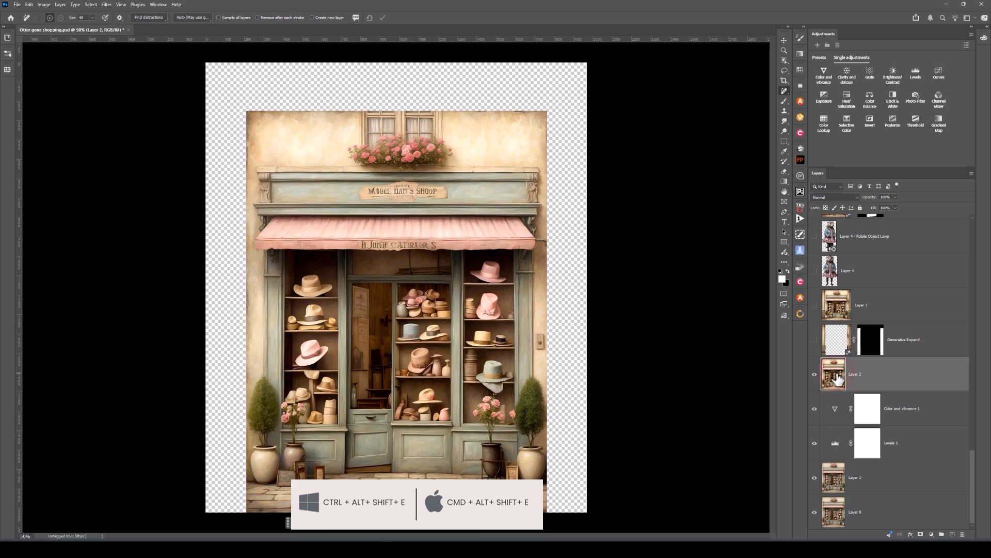
Step: Show the Generative Expand layer that widens the shopfront and the merged Layer 3 above it
click(815, 341)
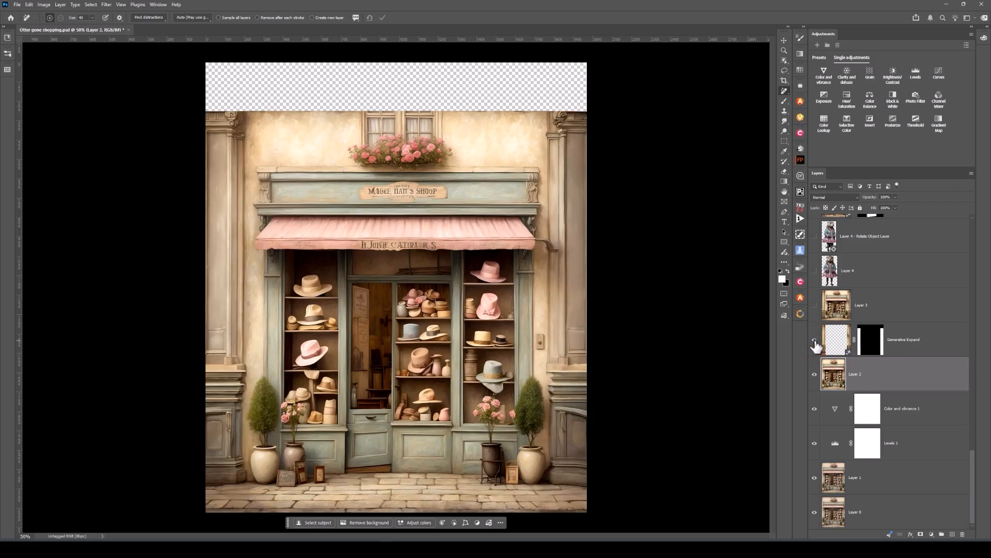
click(815, 306)
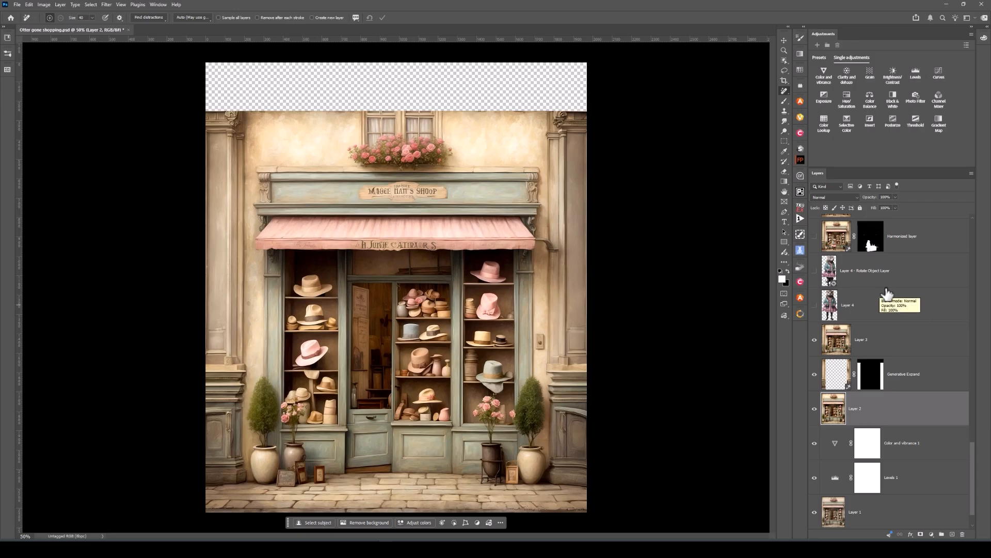
Step: Show the otter on Layer 4 and its Rotate Object Layer version, and hide the original Layer 4
click(815, 306)
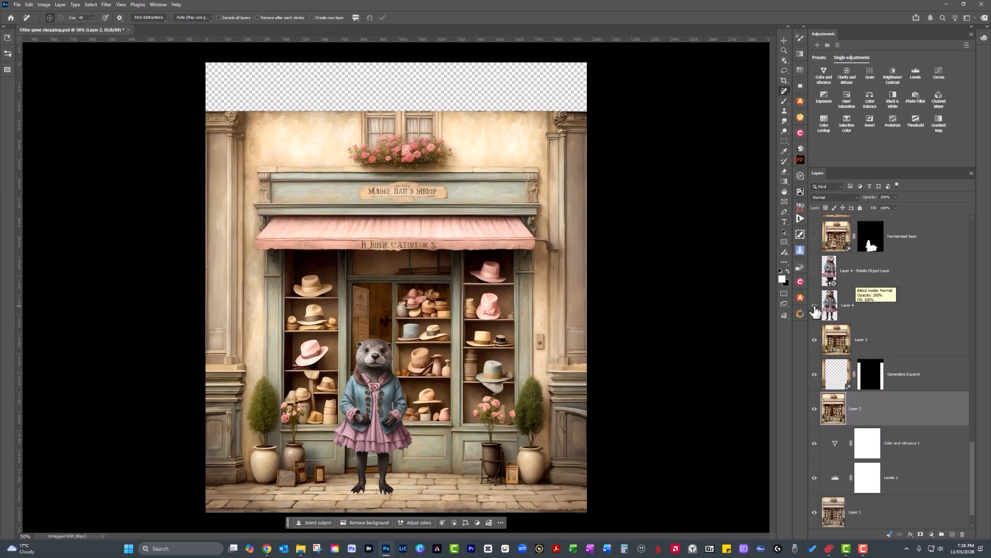
click(815, 274)
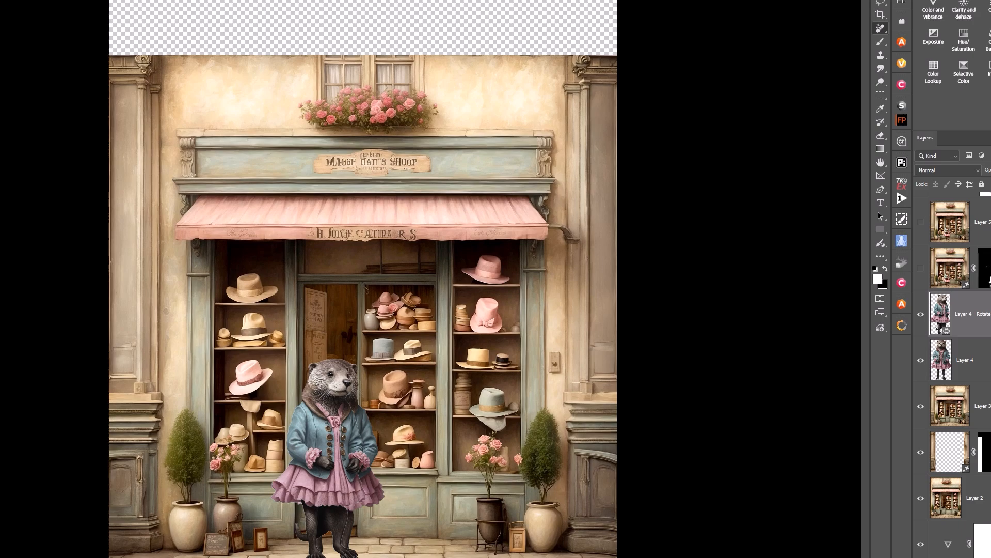
click(920, 361)
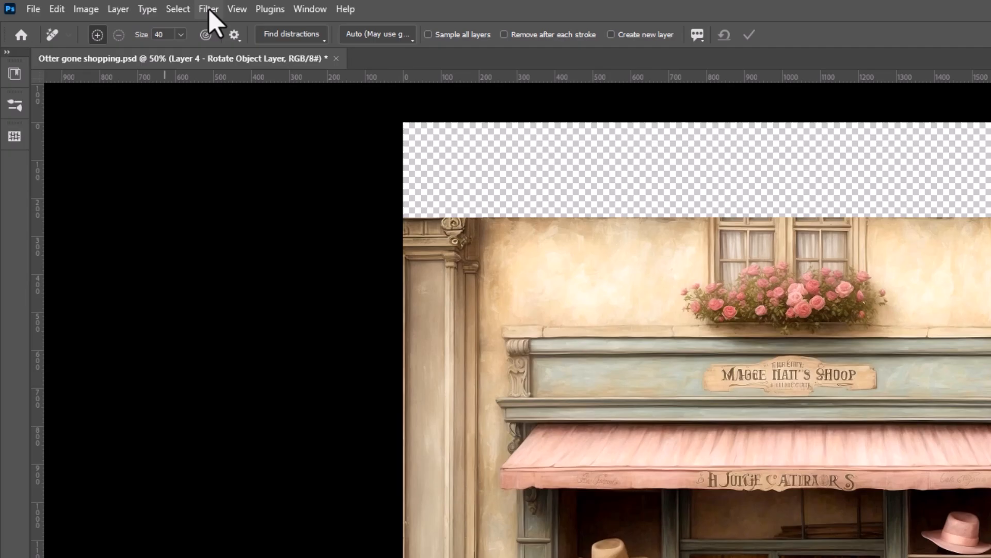
Step: View the Harmonization settings in Neural Filters and close them without applying the filter
click(208, 8)
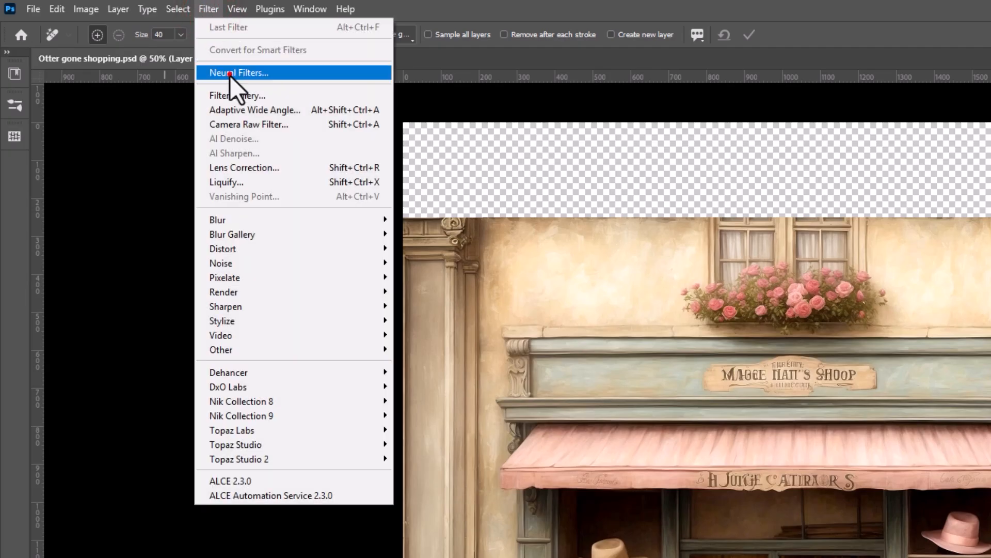
click(231, 75)
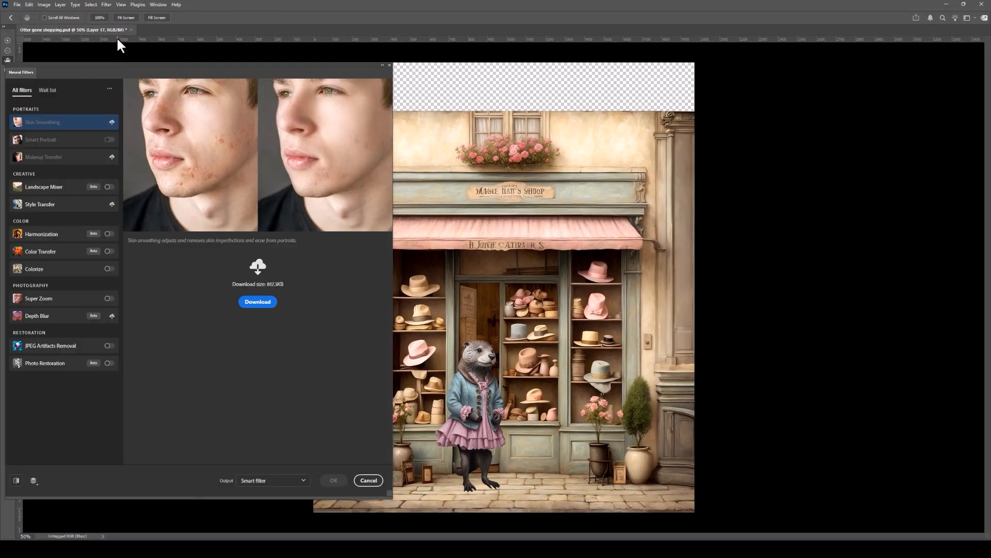
click(109, 234)
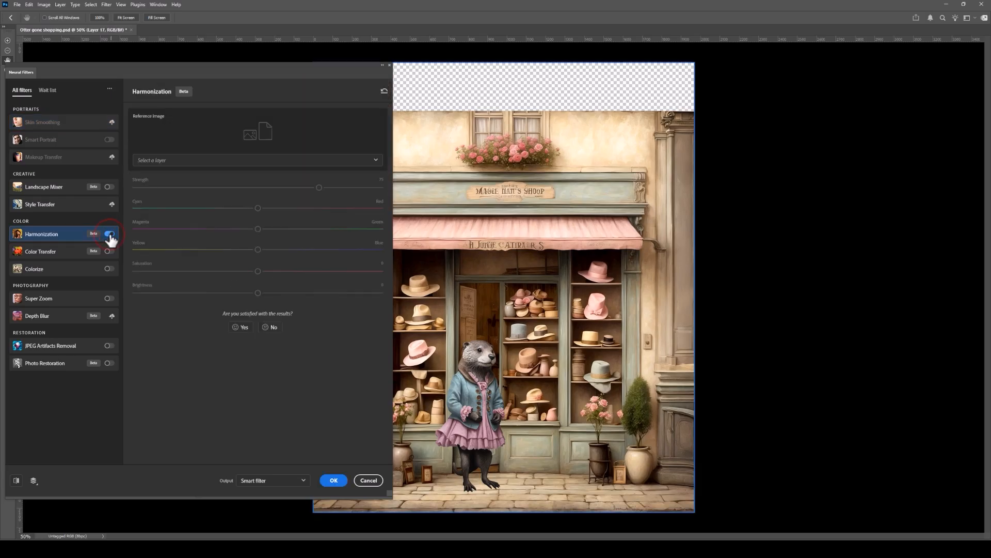
click(369, 481)
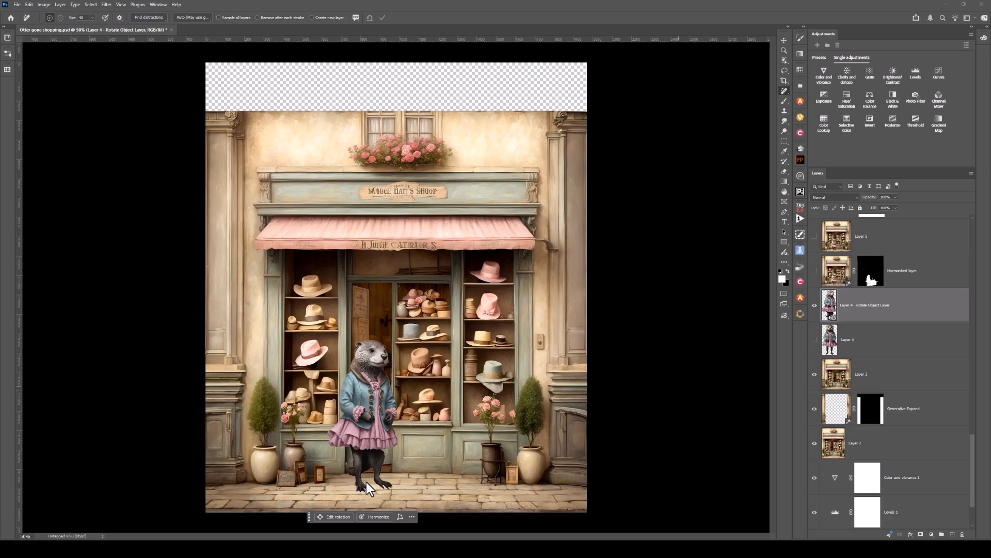
Step: Show the Harmonized layer that matches the otter's colors to the shop, and the merged Layer 5 above it
click(815, 272)
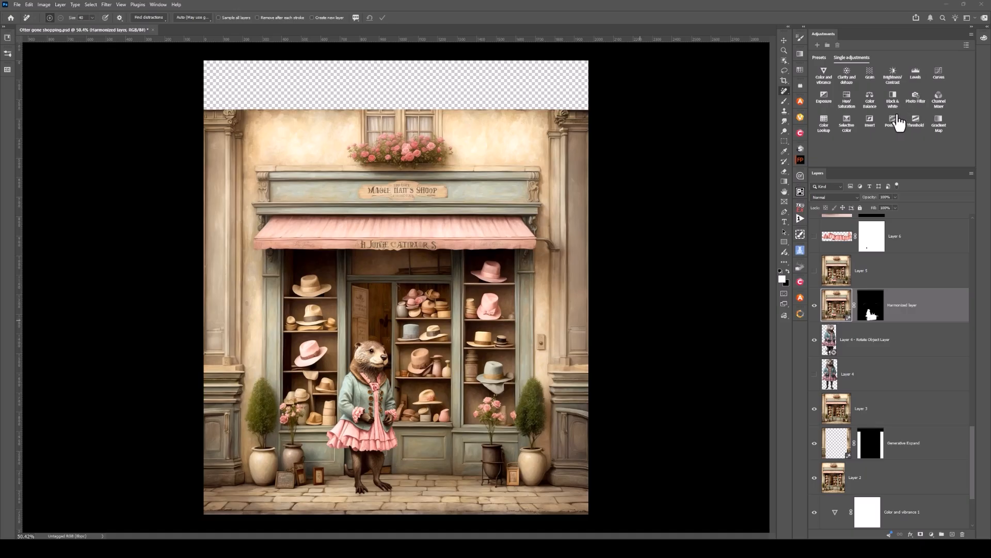
scroll(284, 465, up, 3)
scroll(284, 465, up, 3)
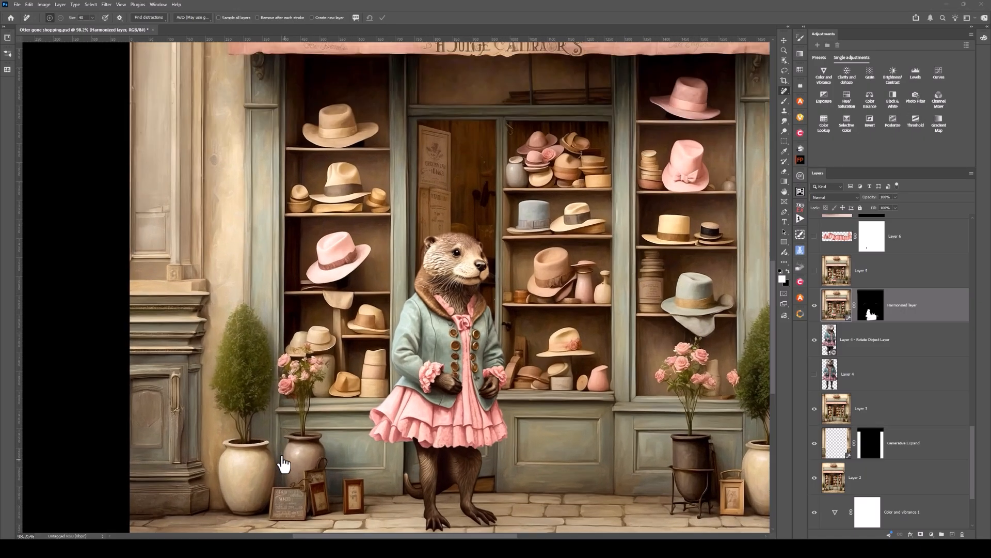
scroll(477, 505, down, 1)
scroll(478, 504, down, 1)
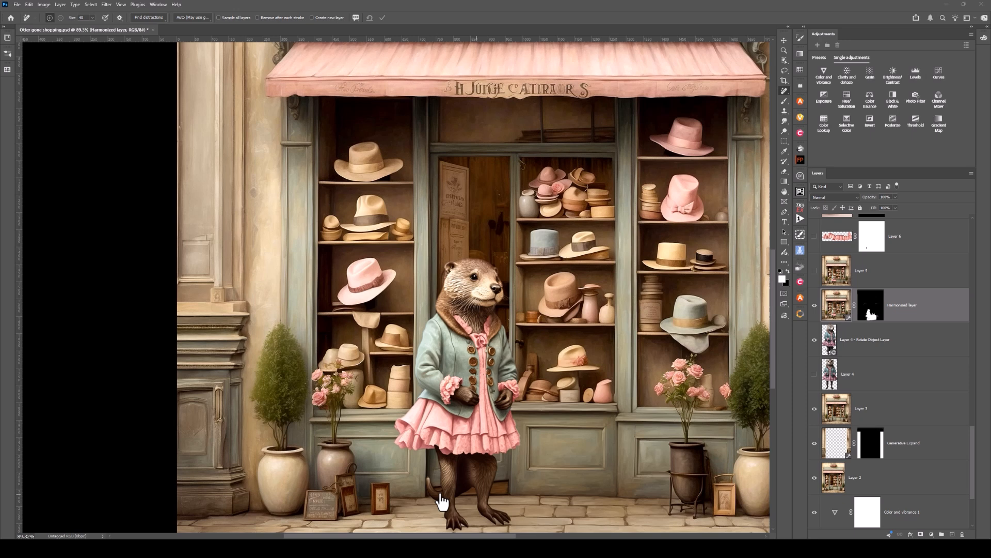
click(814, 270)
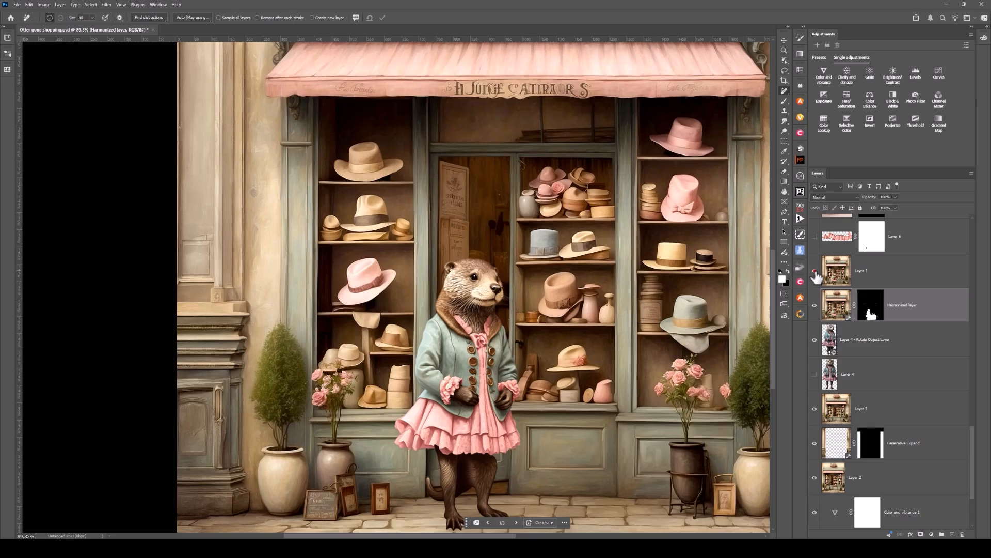
click(814, 271)
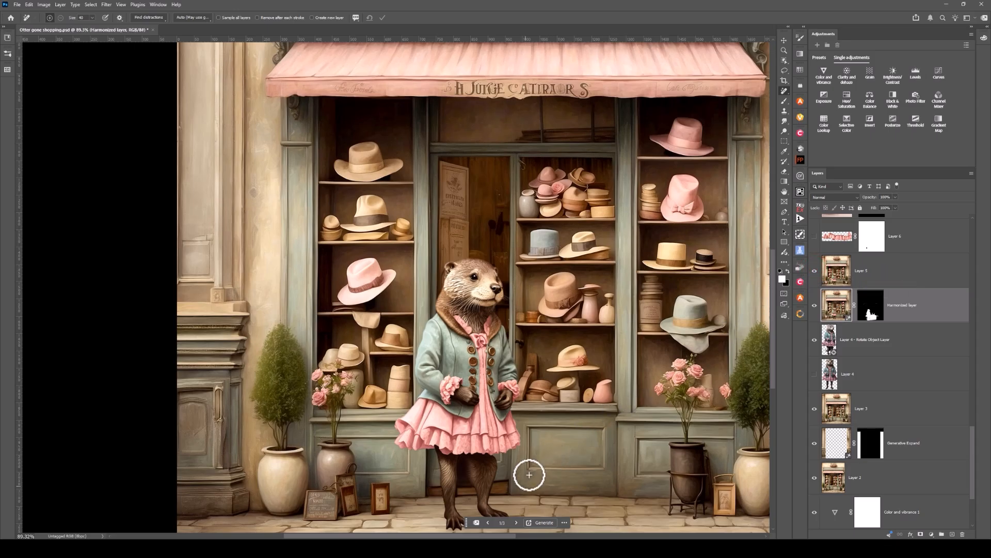
scroll(531, 465, down, 3)
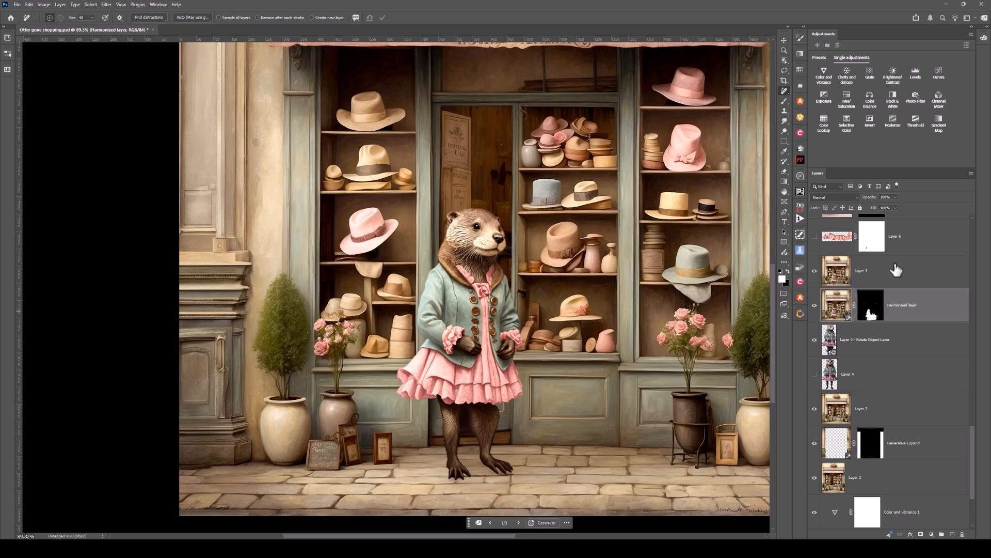
Step: Show Layer 6 with the extra skirt ruffles, comparing the otter's dress with and without it
scroll(896, 270, up, 1)
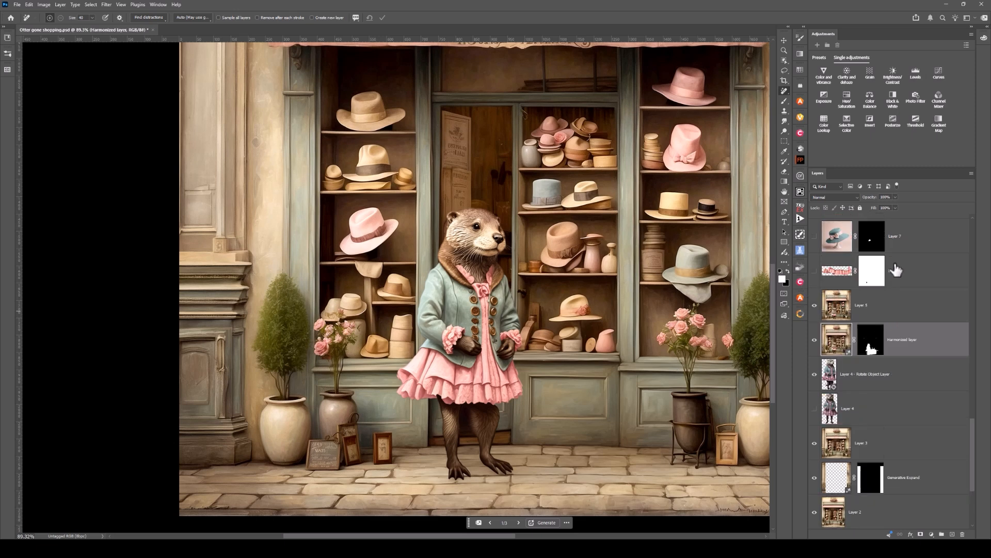
click(814, 271)
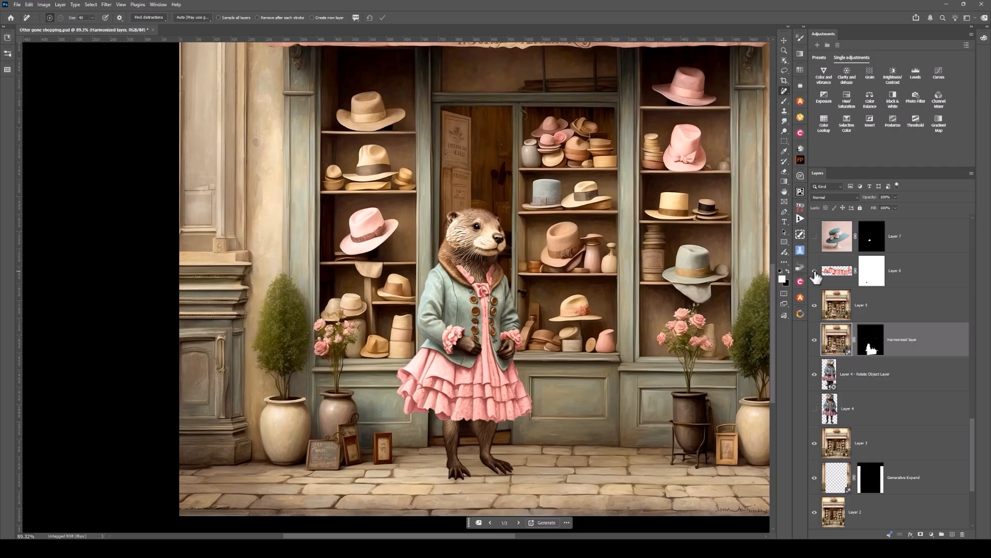
click(815, 272)
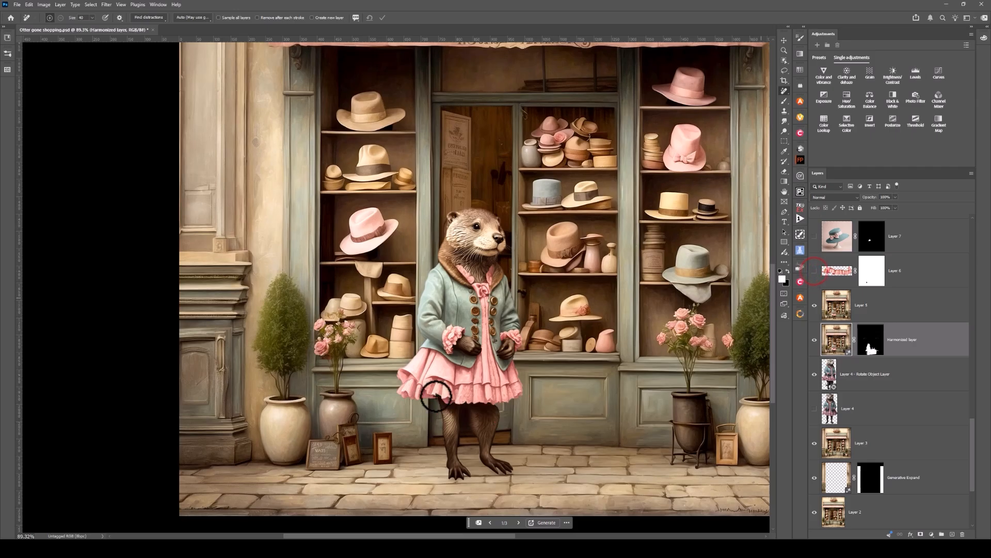
scroll(432, 405, up, 1)
scroll(431, 405, up, 2)
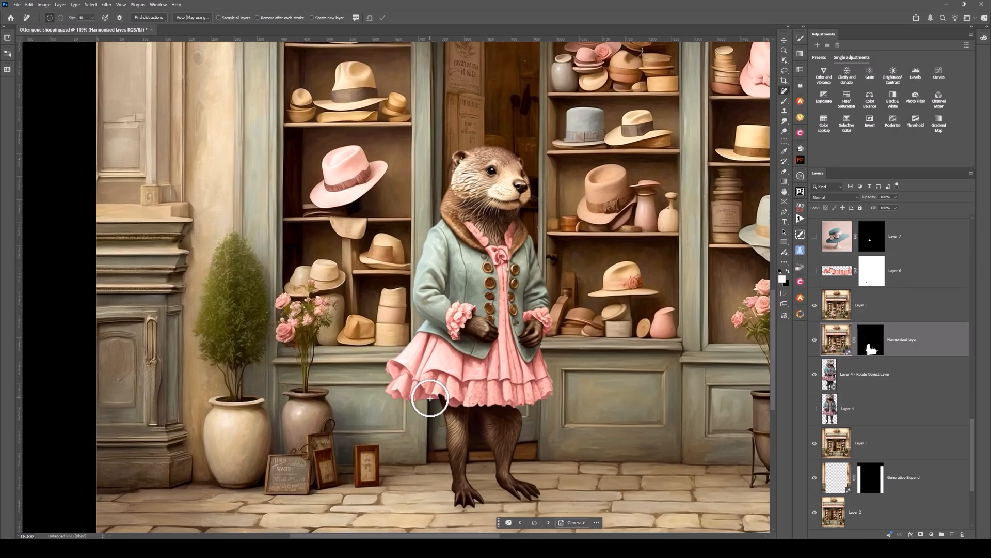
scroll(430, 398, up, 2)
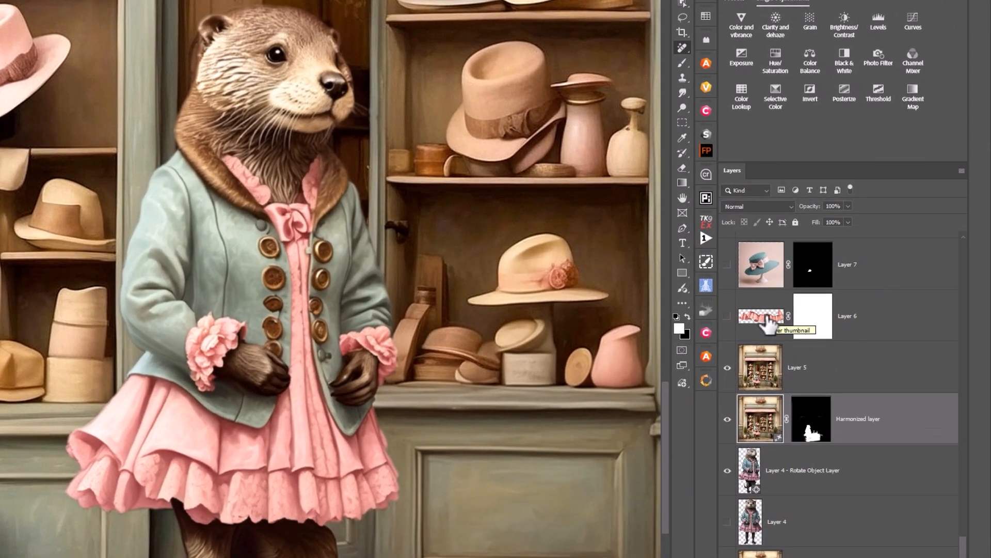
click(727, 316)
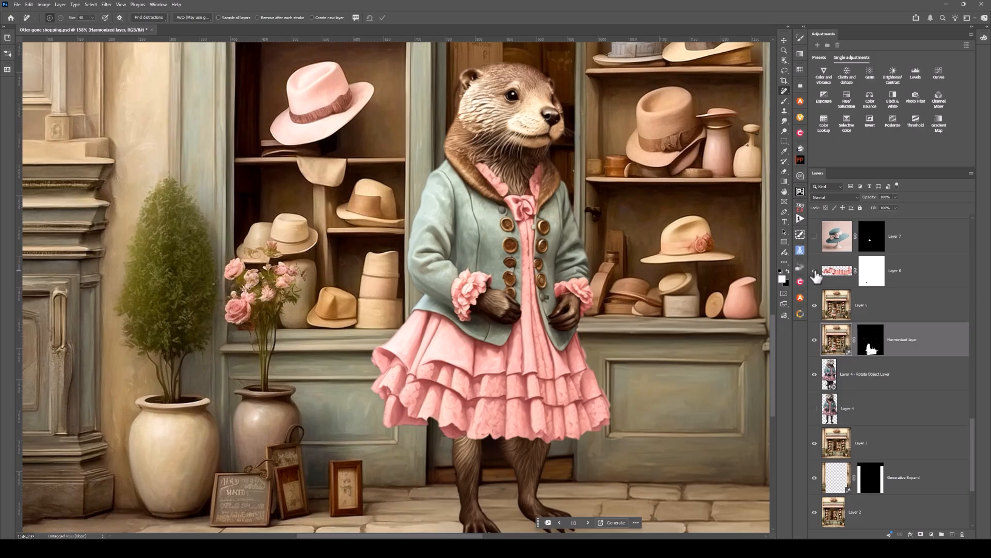
Step: Show the hat on Layer 7 and the Layer 7 - Rotate Object Layer version of it on the otter's head
scroll(707, 345, down, 6)
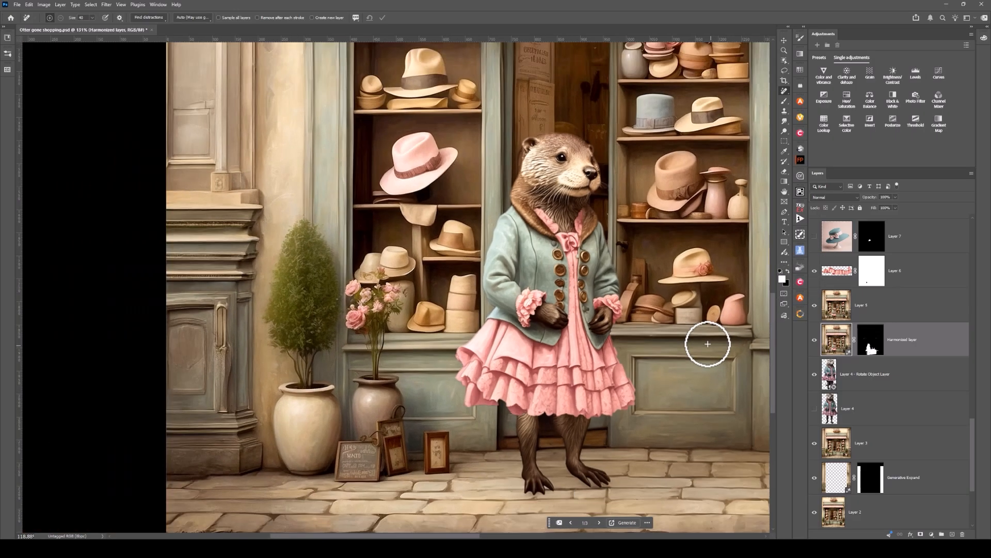
scroll(708, 345, down, 2)
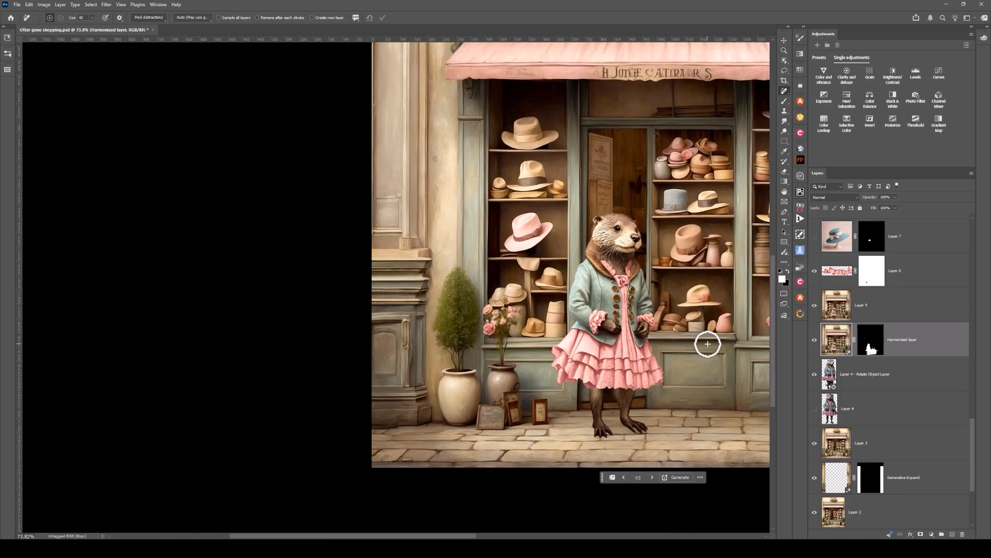
drag(669, 376, 526, 355)
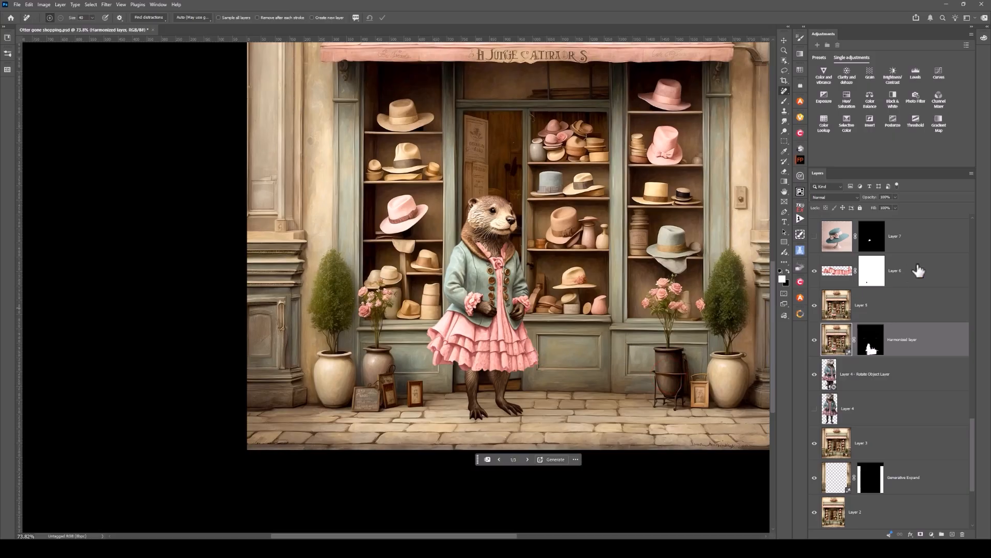
scroll(918, 270, up, 1)
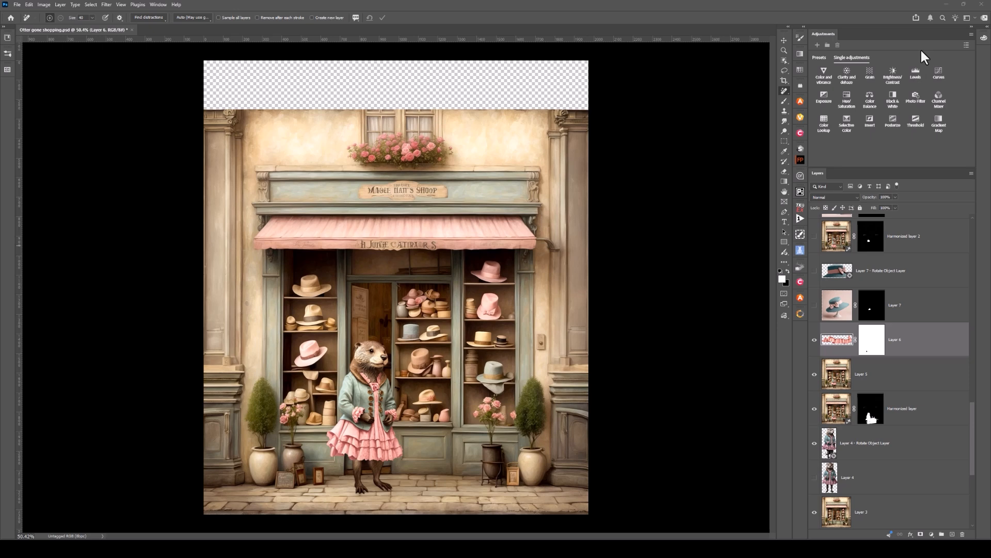
click(815, 306)
click(815, 307)
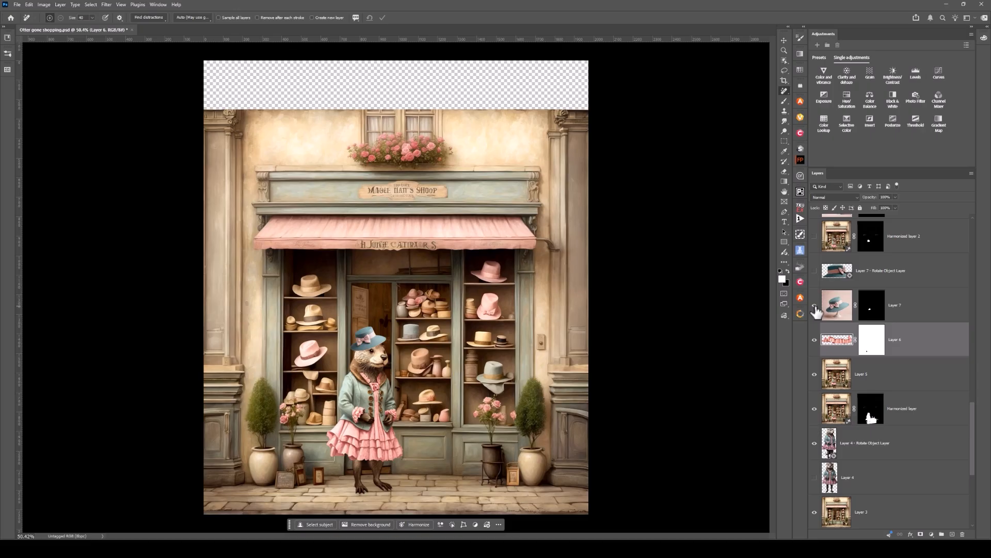
scroll(348, 416, up, 5)
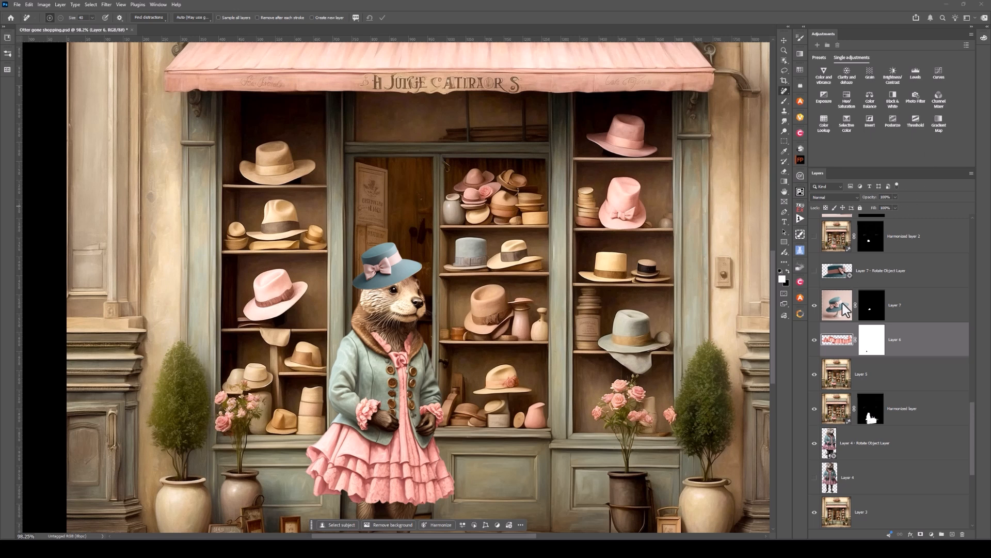
click(815, 270)
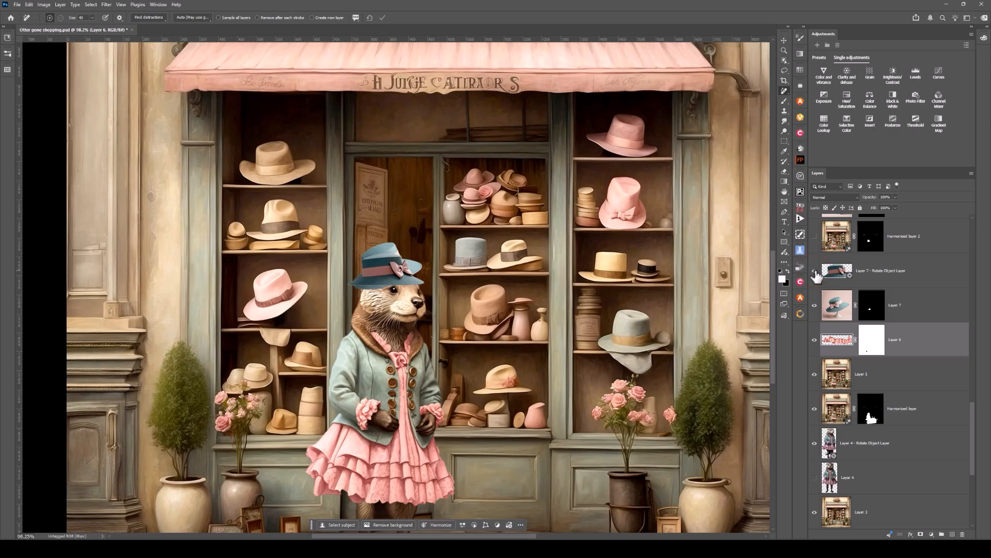
Step: Hide the original hat on Layer 7 and show Harmonized layer 2, which blends the rotated hat with the shop
click(815, 307)
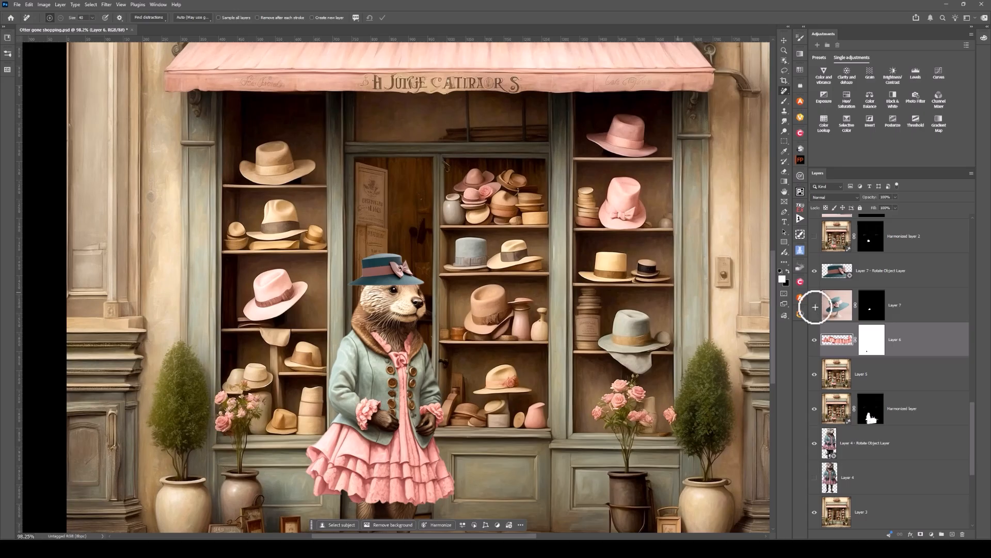
scroll(591, 310, down, 5)
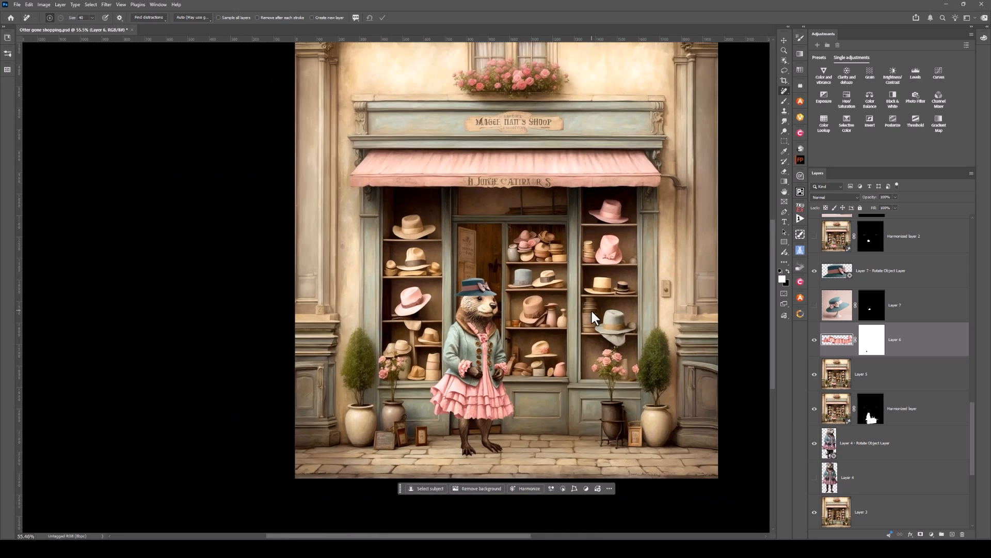
drag(592, 311, 556, 310)
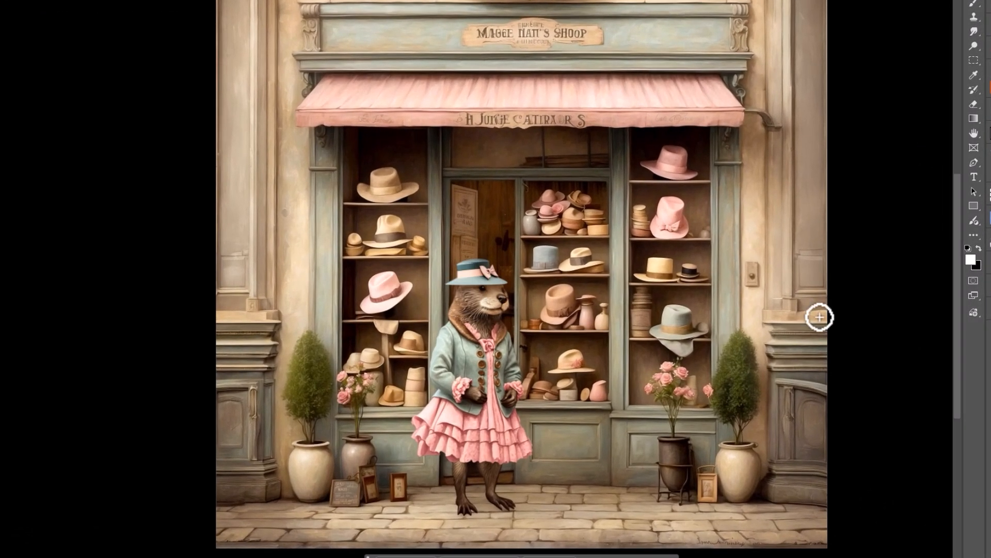
Step: Show the shopping bag on Layer 8, its Rotate Object Layer version, and the clipped Hue/Saturation 1 adjustment
scroll(819, 317, up, 2)
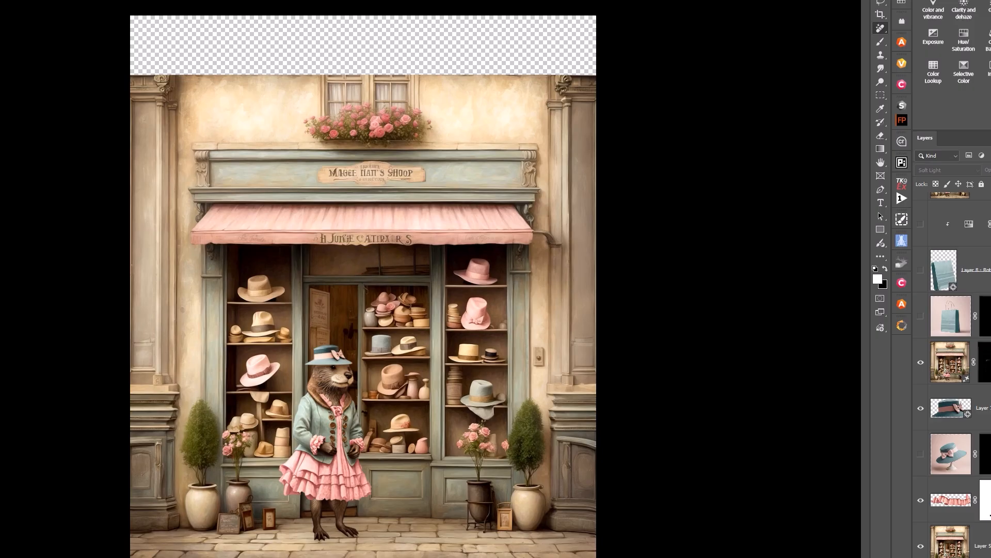
click(921, 316)
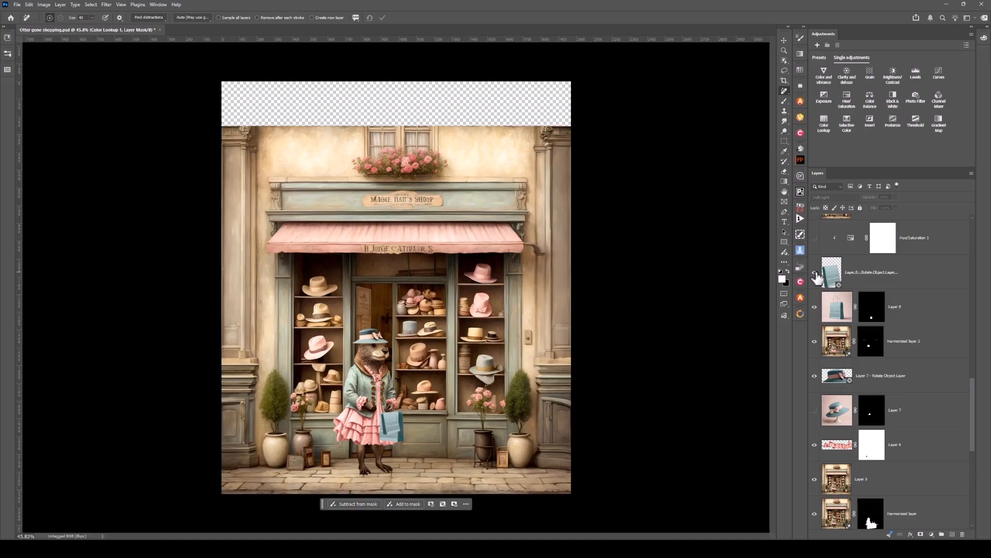
scroll(432, 461, up, 2)
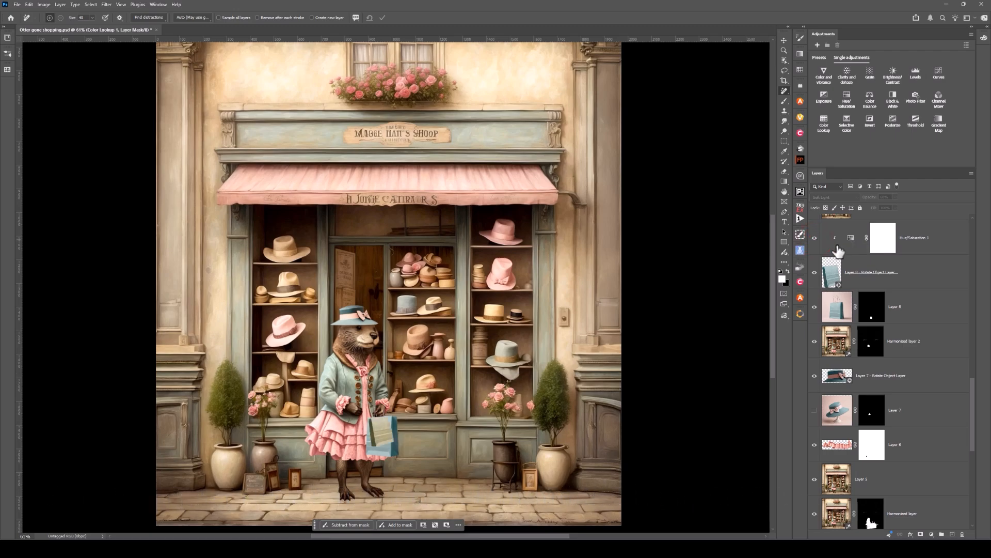
click(836, 244)
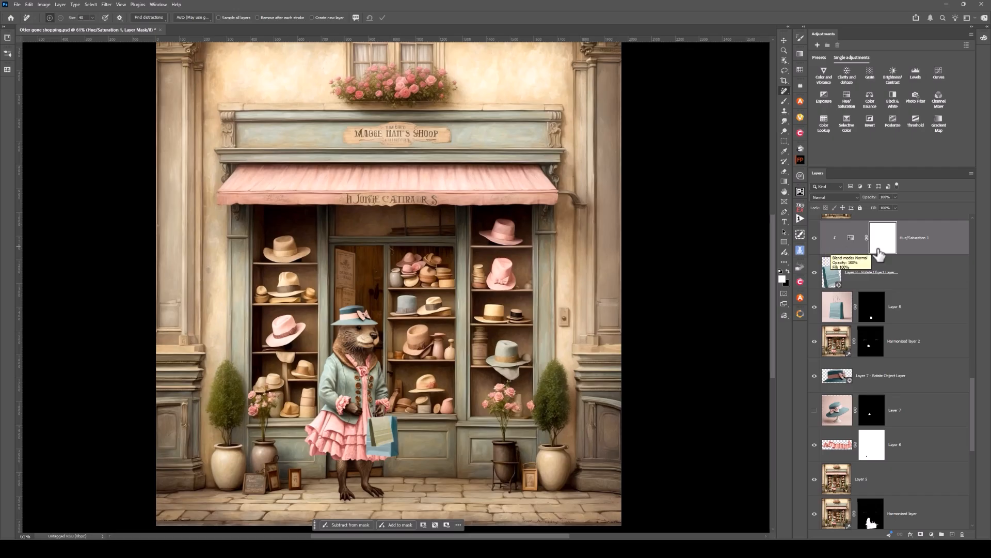
Step: Show the merged Layer 9 and the Generative Expand 2 layer that fills the transparent strip above the shop
scroll(878, 253, up, 3)
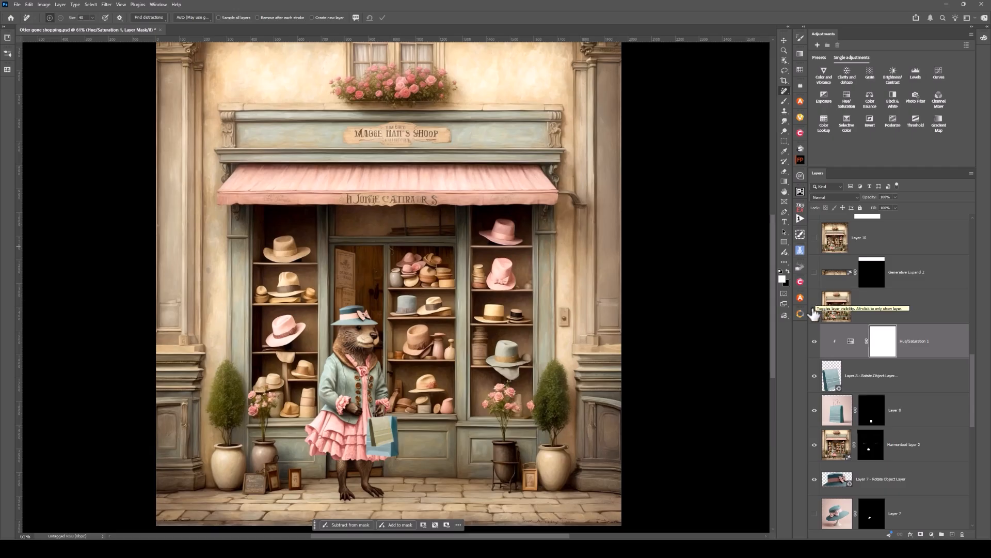
click(815, 310)
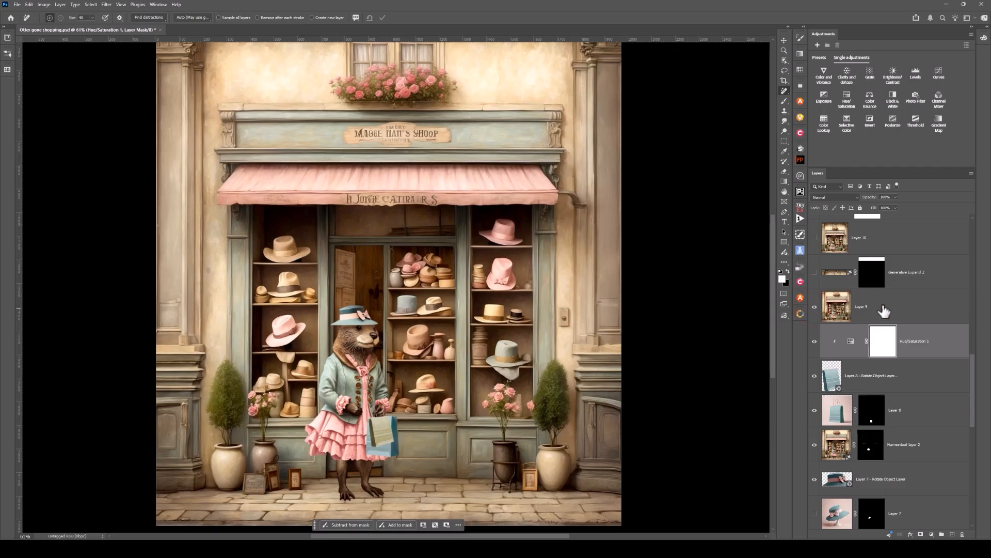
scroll(677, 341, down, 3)
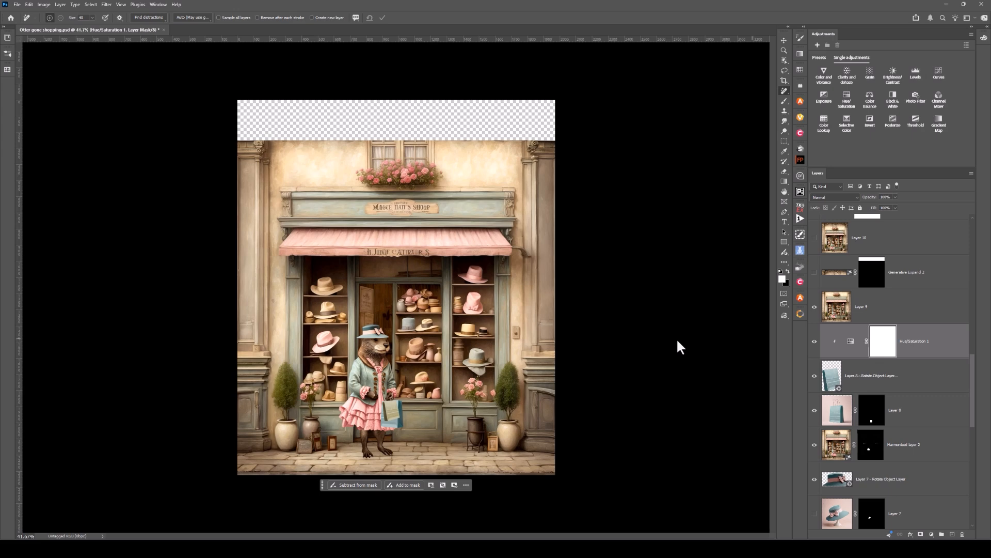
click(815, 272)
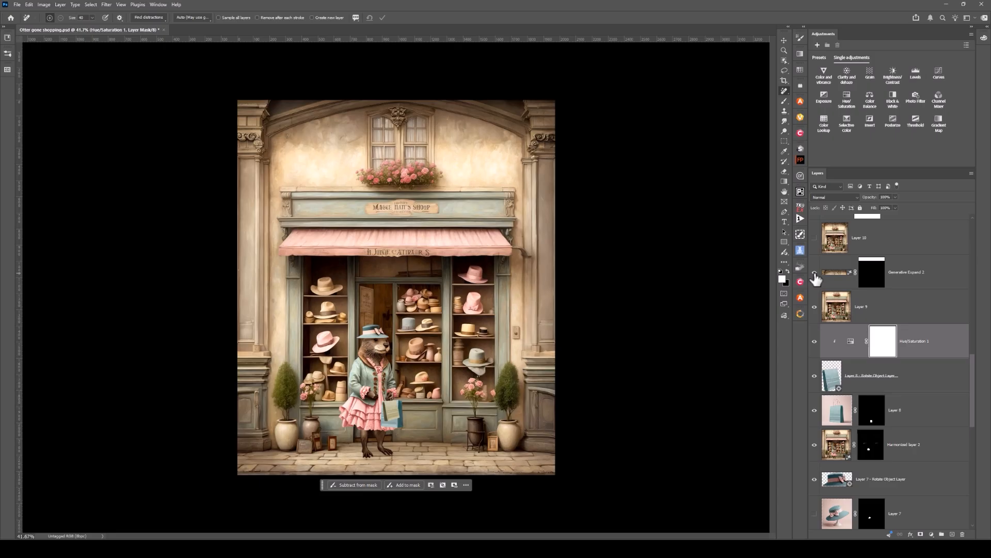
Step: Show the merged Layer 10 and the Curves 1 adjustment that cools the shop's colors
scroll(815, 279, up, 3)
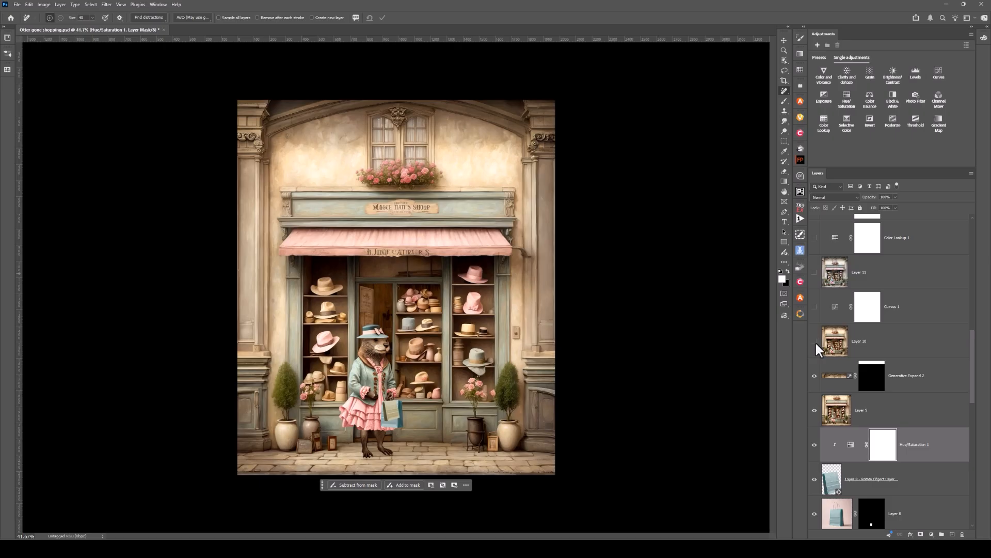
click(816, 342)
click(834, 346)
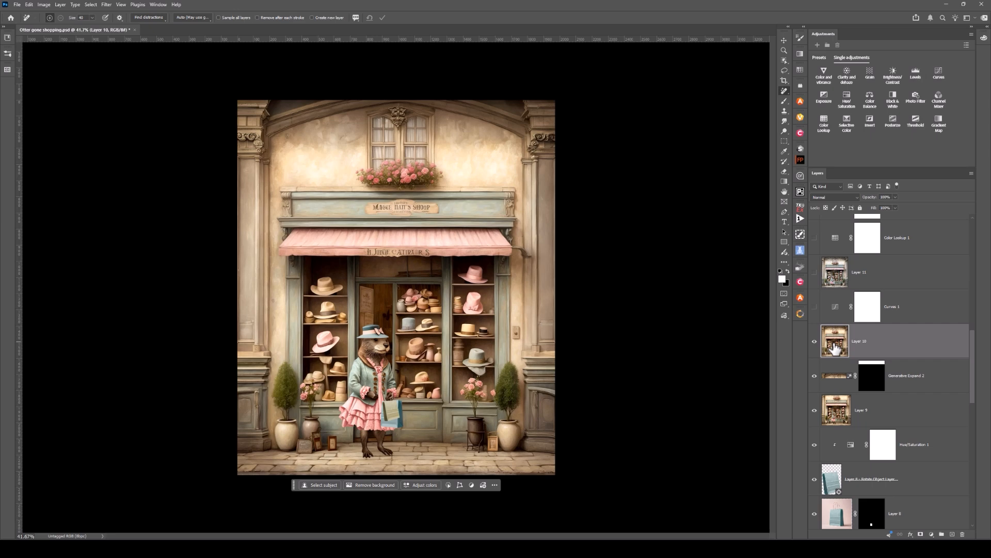
click(814, 307)
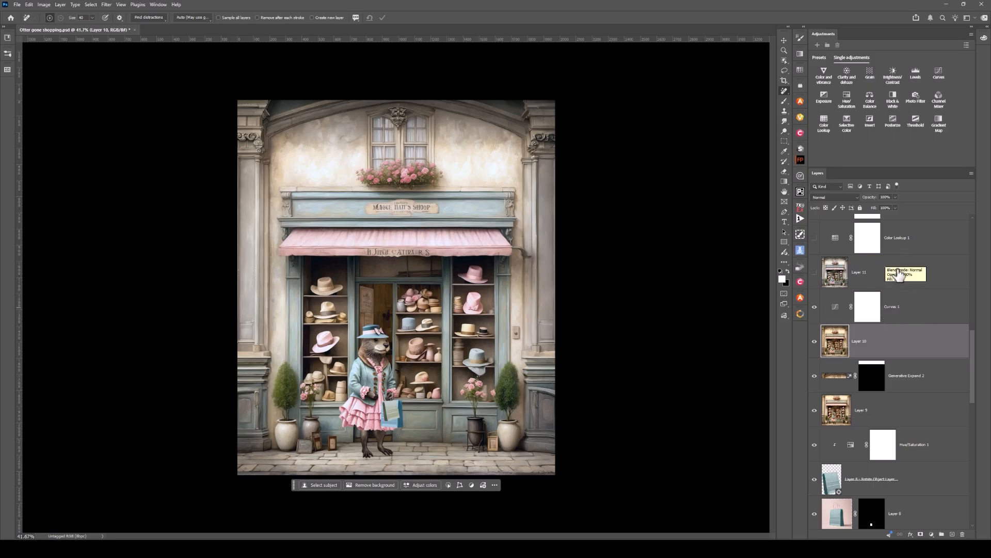
Step: Show the merged Layer 11, comparing the image with and without it
scroll(896, 272, up, 1)
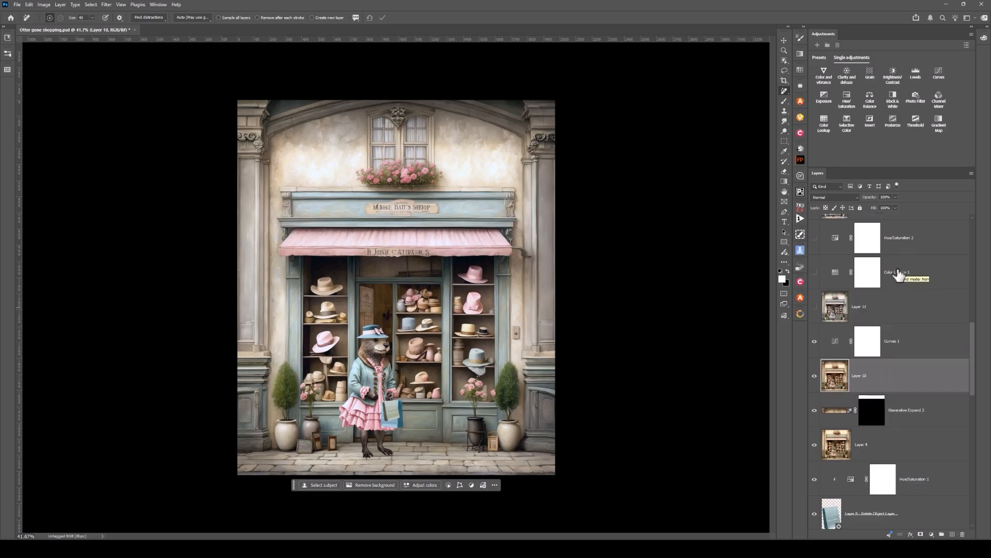
click(815, 308)
click(815, 309)
click(816, 310)
Step: Show the Color Lookup 1 and Hue/Saturation 2 adjustments above Layer 11
scroll(816, 311, up, 1)
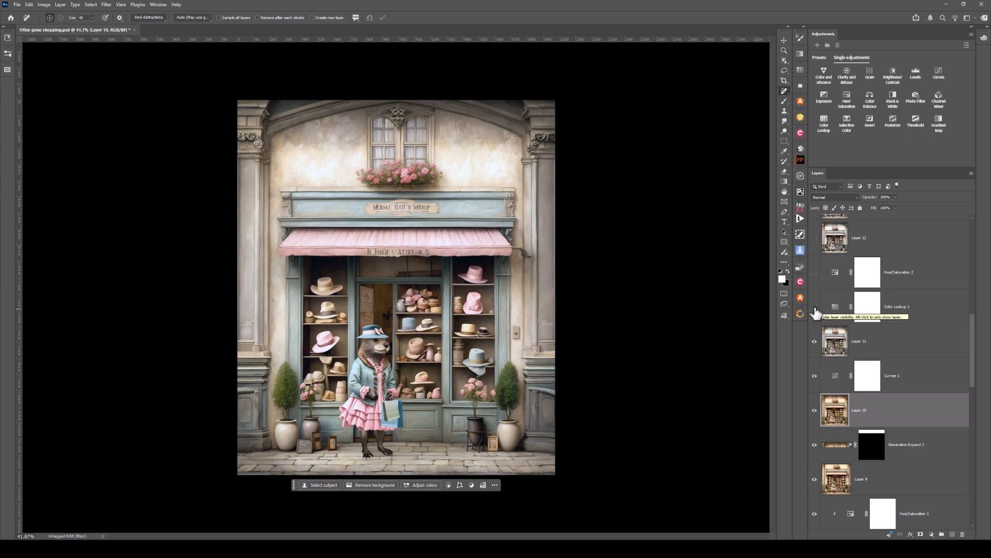
click(815, 309)
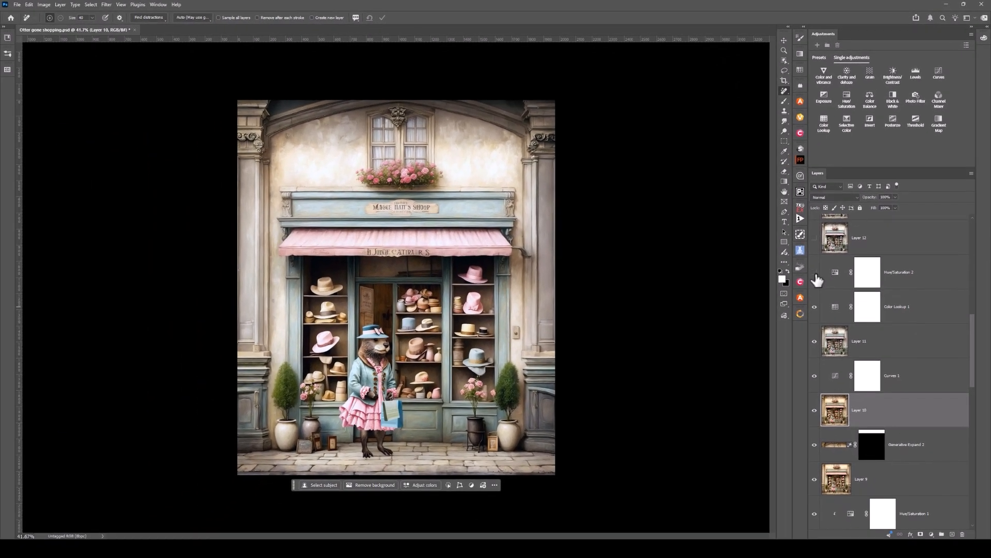
click(815, 273)
Step: Check the blend mode and opacity of the Hue/Saturation 2 and Color Lookup 1 adjustment layers
click(829, 279)
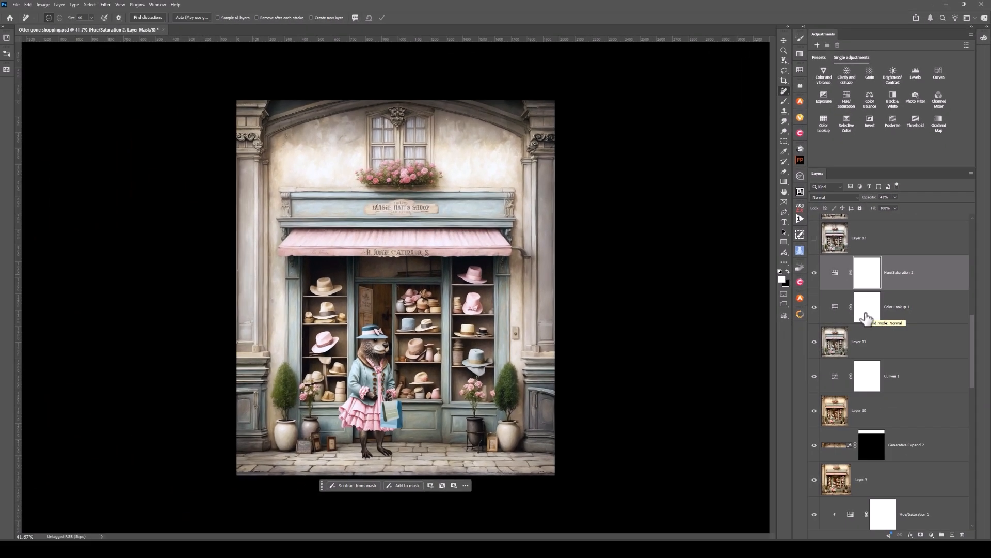
click(809, 449)
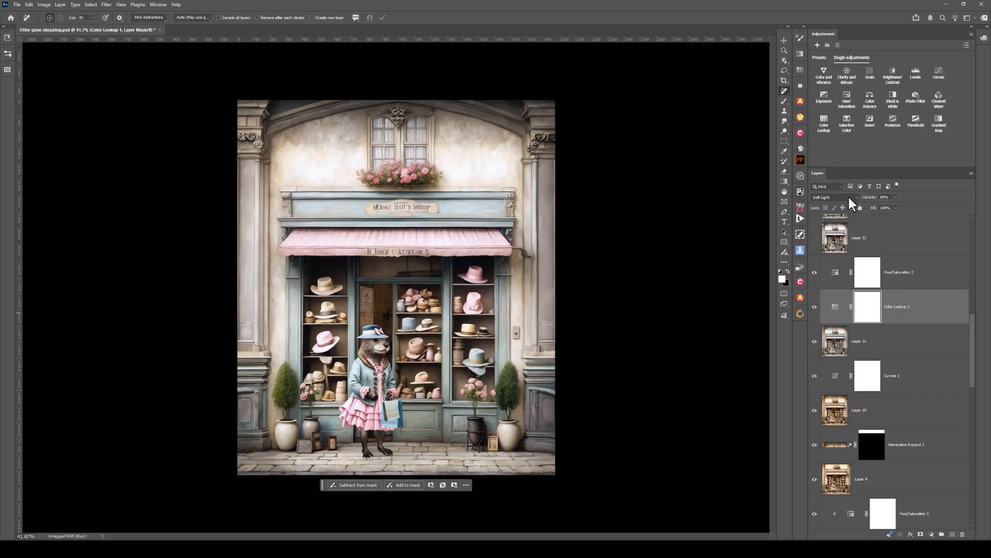
click(834, 284)
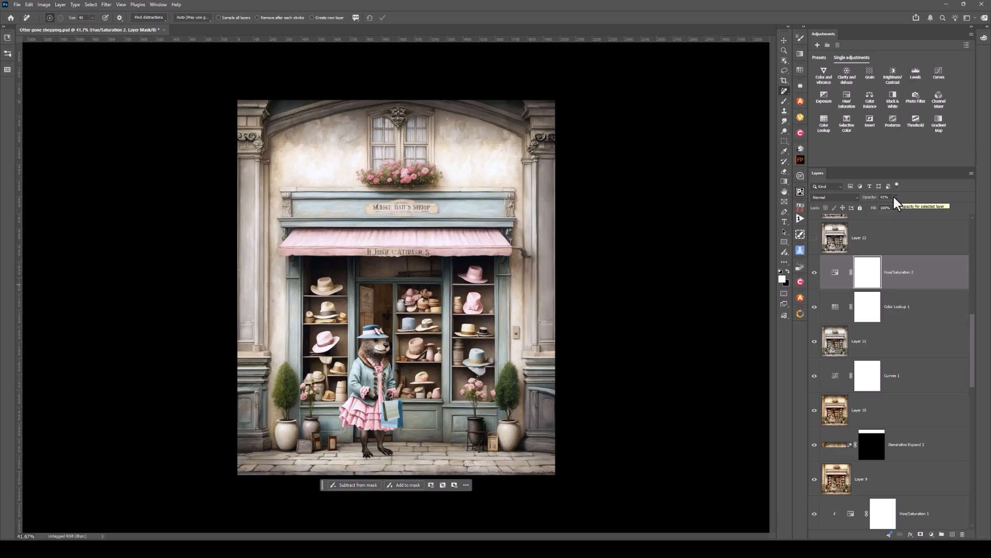
Step: Show the merged Layer 12 and the Nik 8 Viveza layer above it
scroll(917, 266, up, 3)
scroll(917, 266, up, 1)
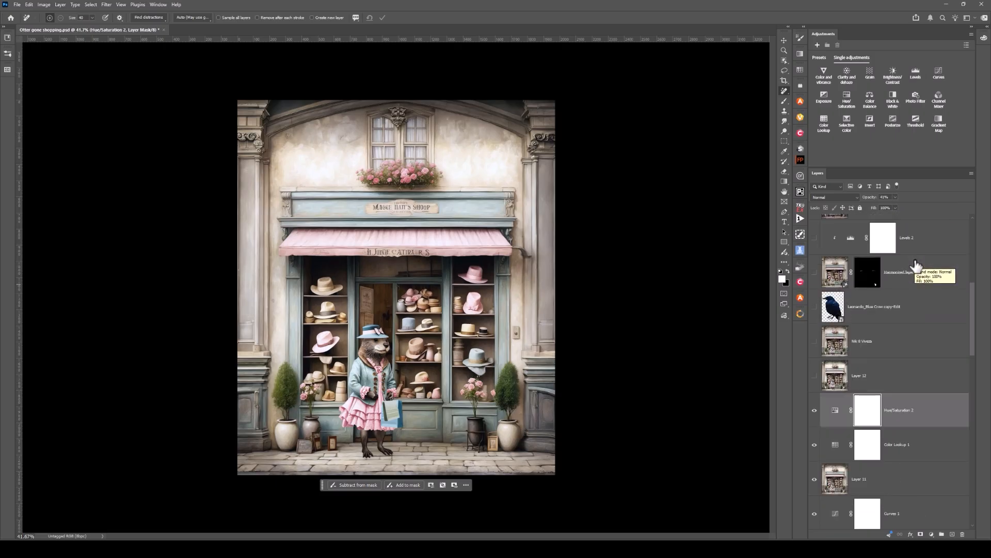
click(815, 377)
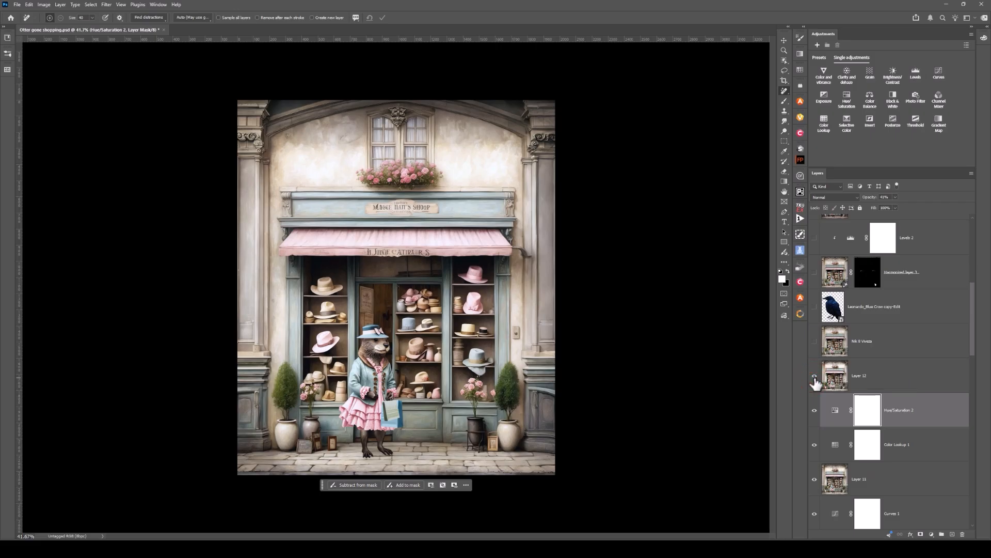
click(815, 345)
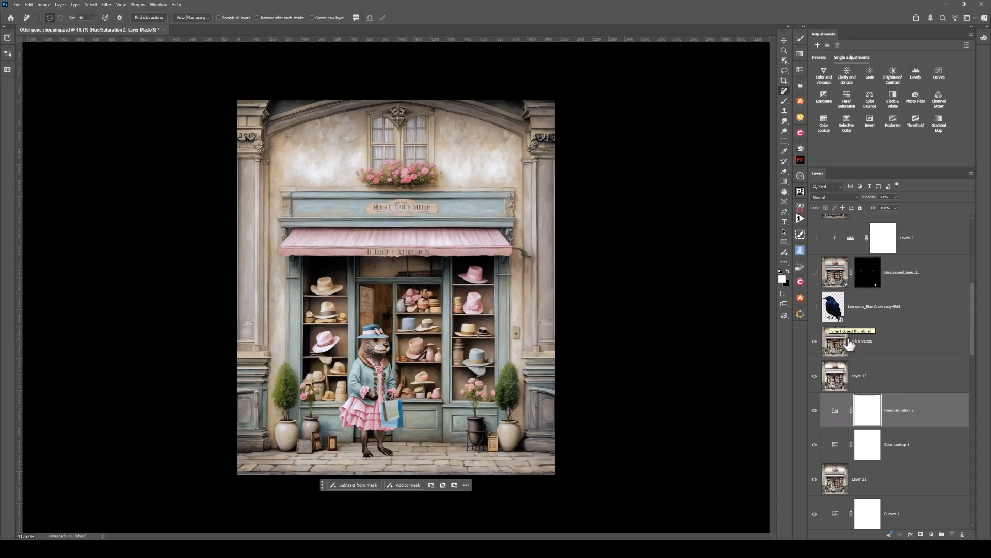
Step: Show the blue crow beside the plant pot, with its harmonized layer and the clipped Levels 2 adjustment
click(815, 307)
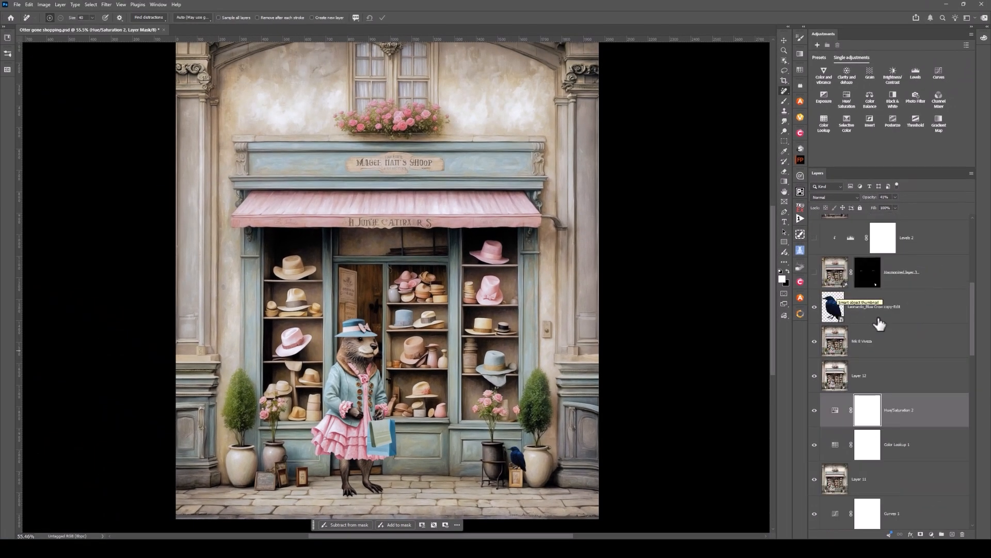
click(815, 274)
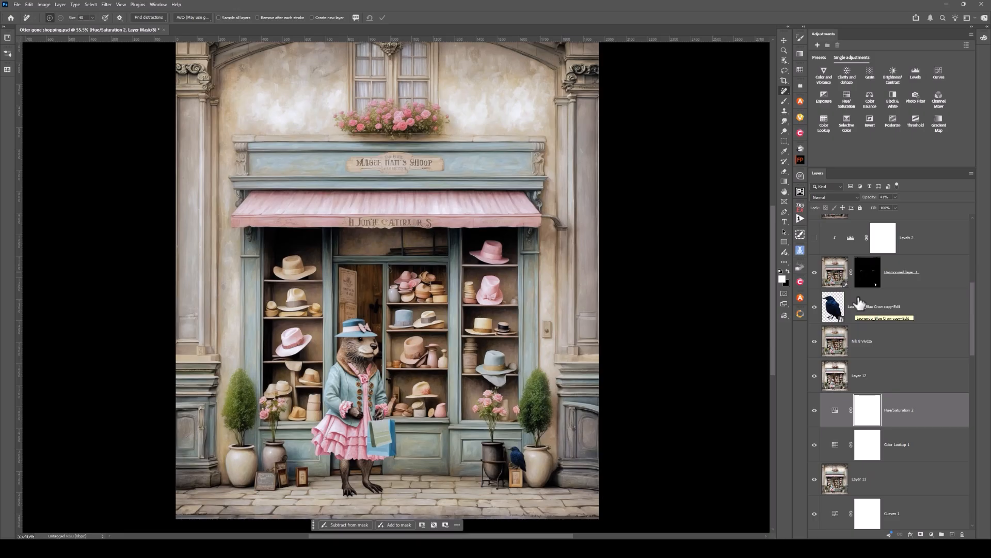
scroll(859, 304, up, 2)
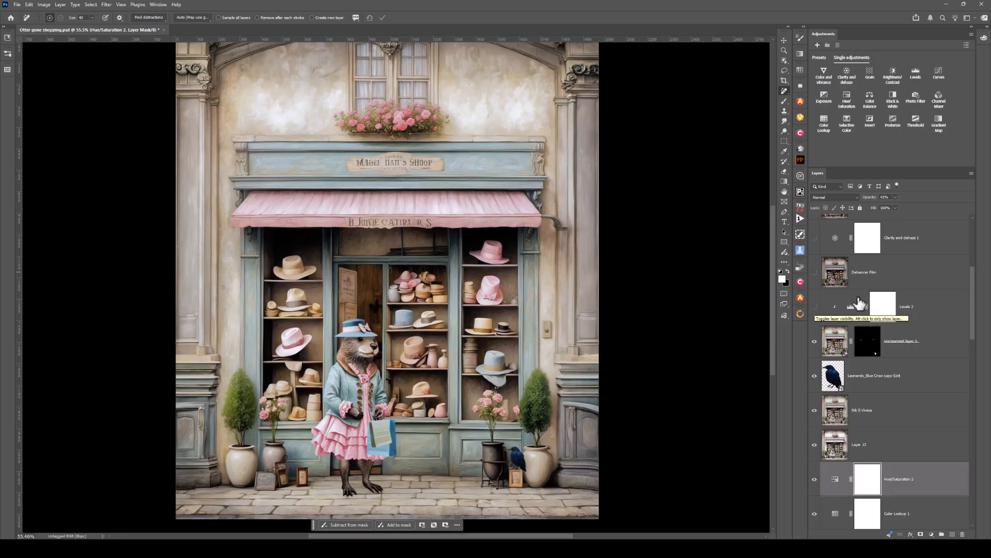
click(815, 307)
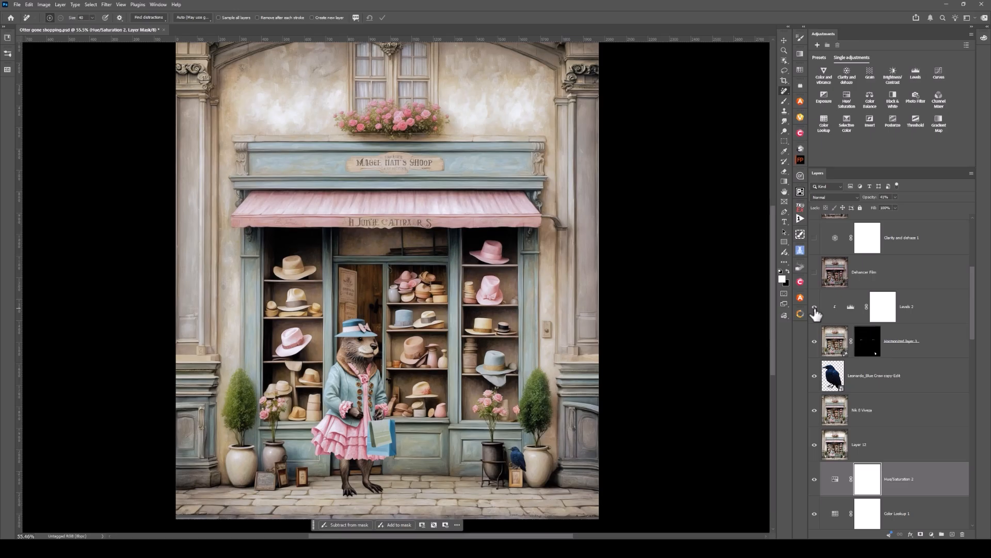
Step: Show the Dehancer Film layer, comparing the shop scene with and without its film look
scroll(917, 303, up, 1)
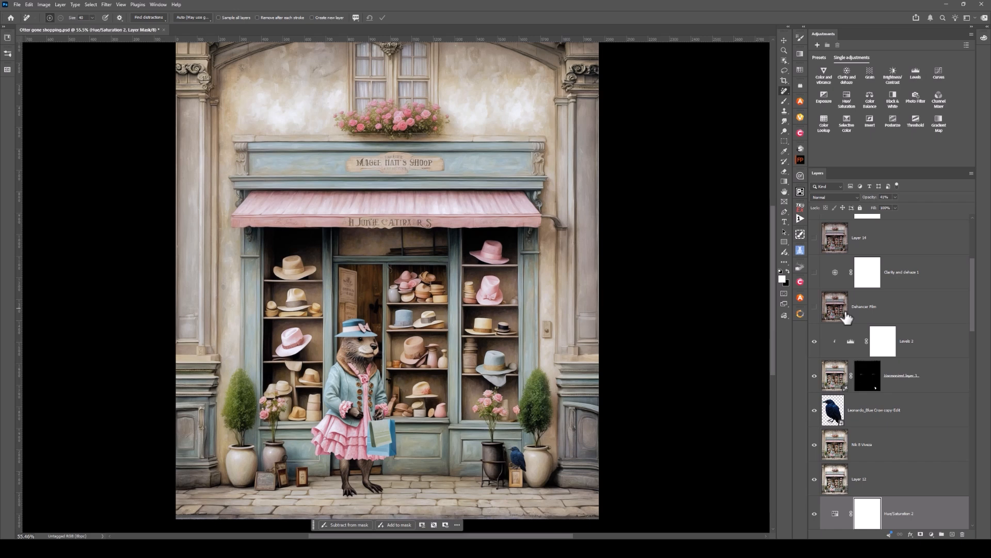
click(815, 308)
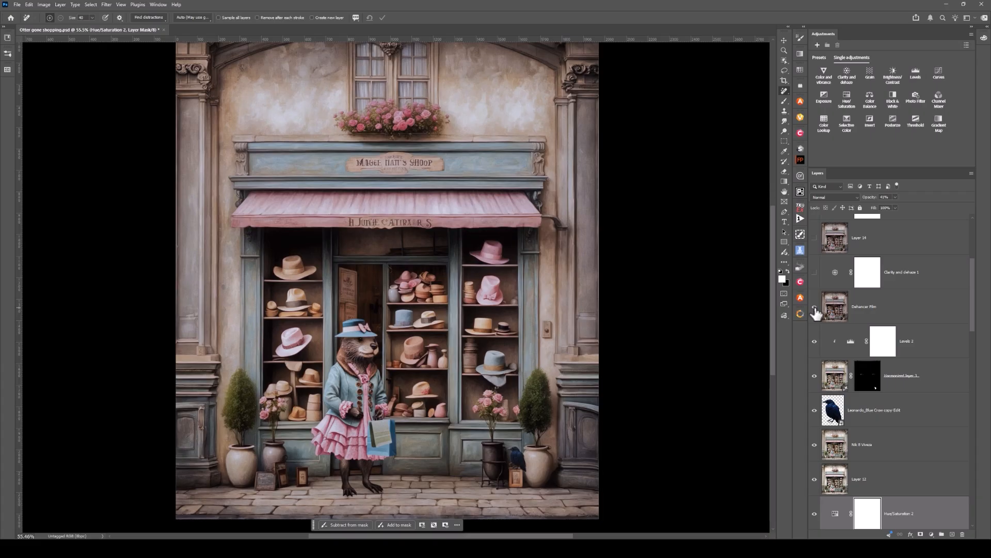
click(816, 309)
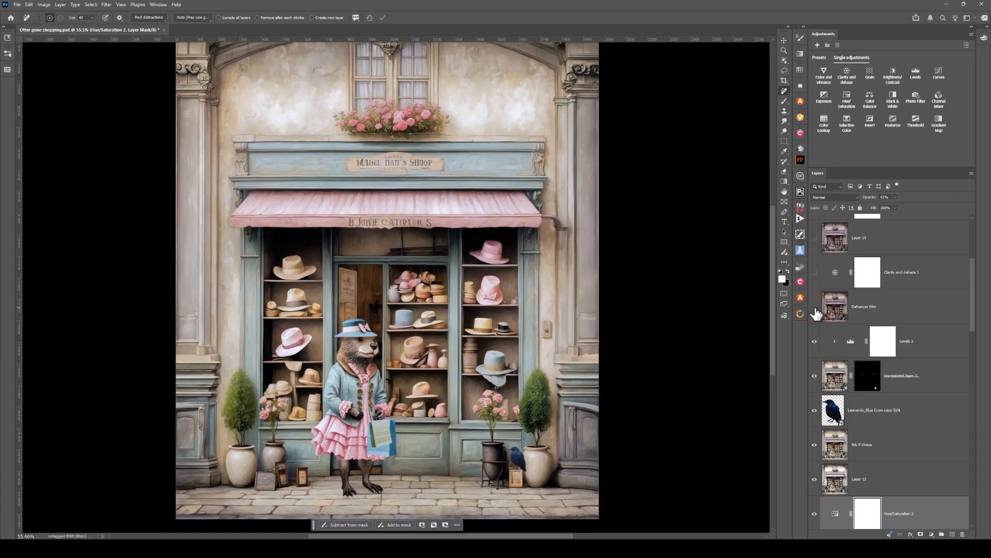
click(815, 308)
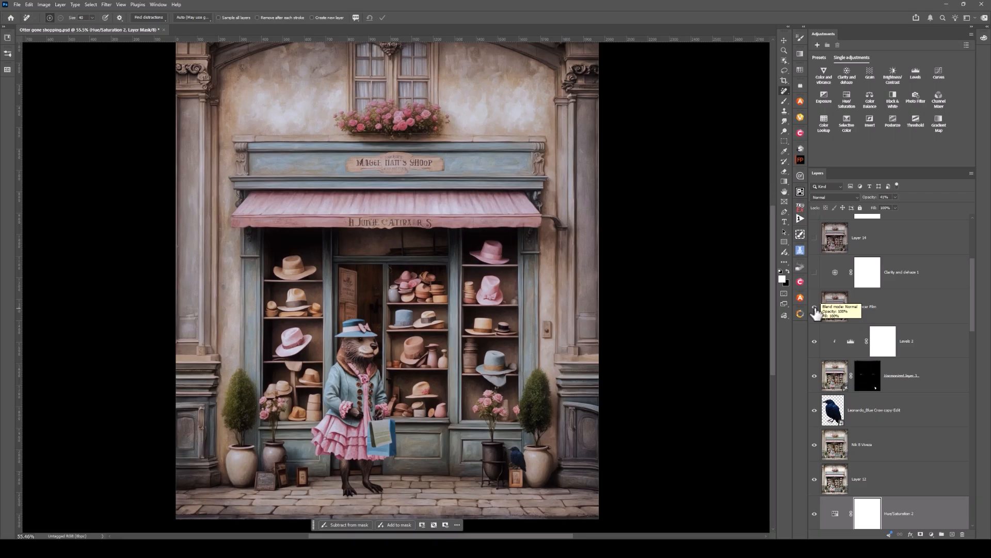
Step: Show the Clarity and dehaze 1 adjustment, the merged Layer 14, and the Levels 3 adjustment
click(815, 274)
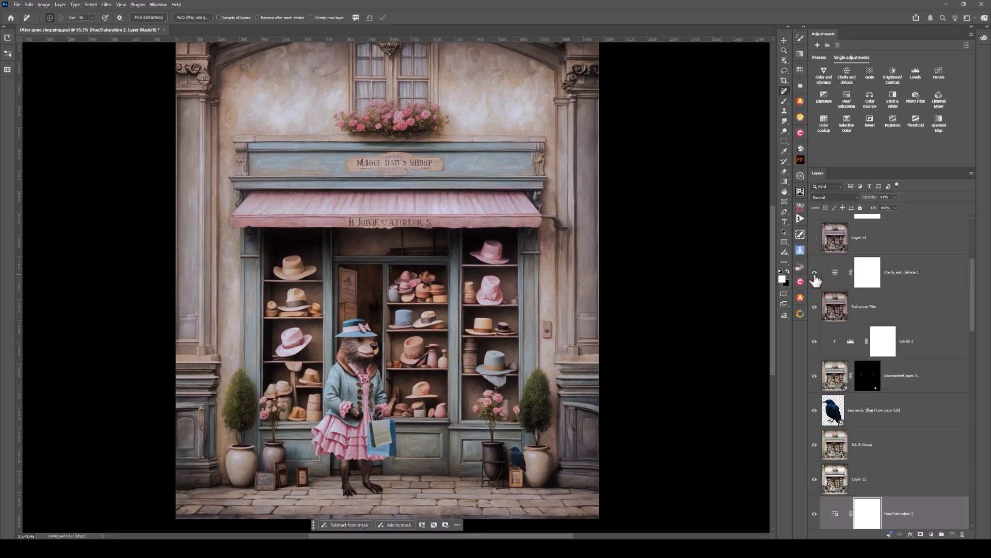
scroll(815, 279, up, 2)
click(814, 308)
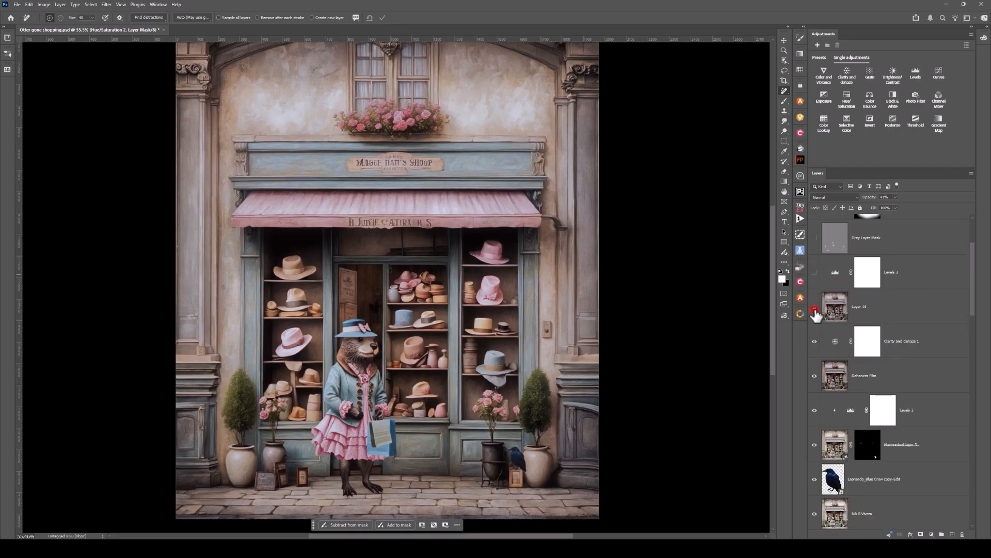
click(815, 274)
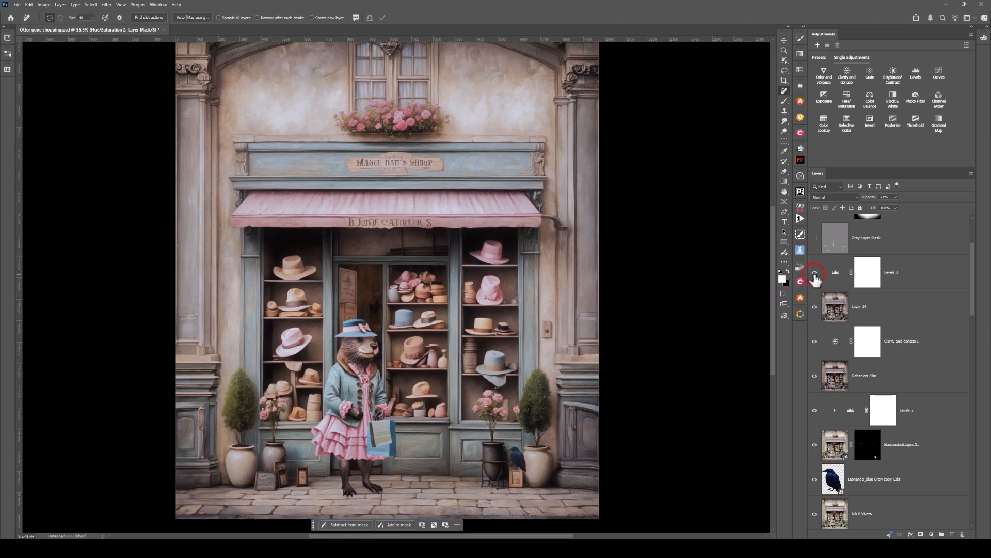
scroll(855, 270, up, 2)
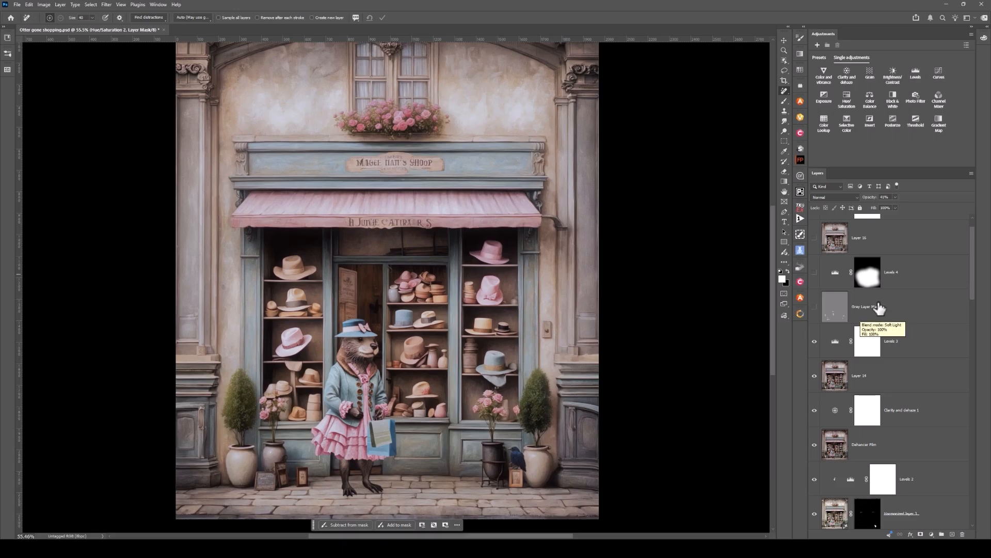
Step: Show the Grey Layer Mask layer, comparing the scene with and without it, and the Levels 4 adjustment above it
click(814, 307)
click(815, 310)
click(815, 309)
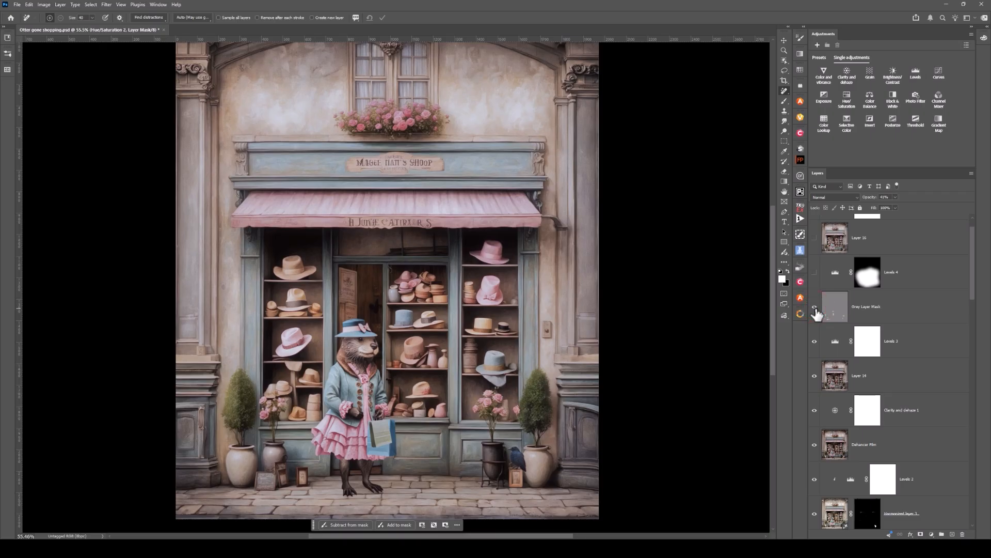
click(815, 275)
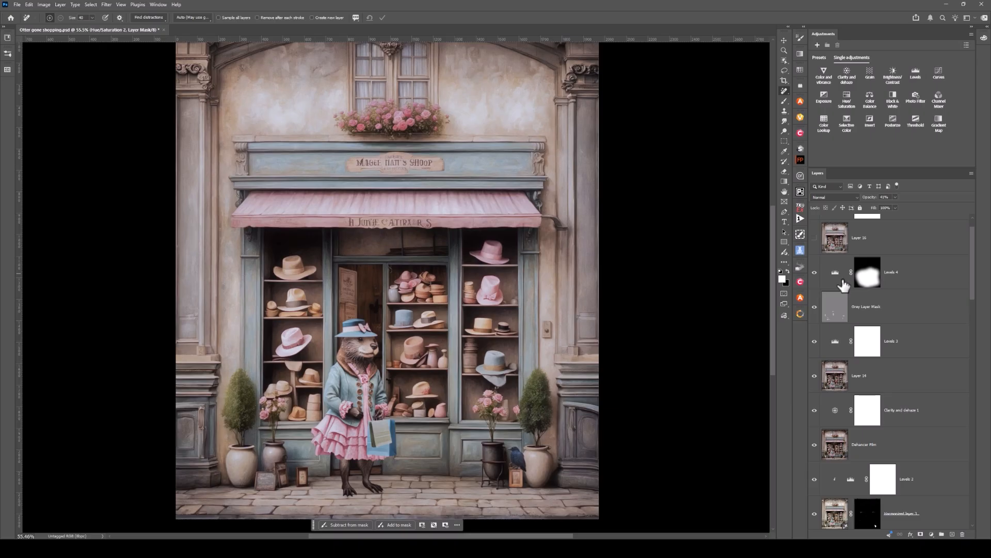
Step: Demonstrate a feathered Lasso selection around the otter and shop entrance, and deselect it
click(784, 71)
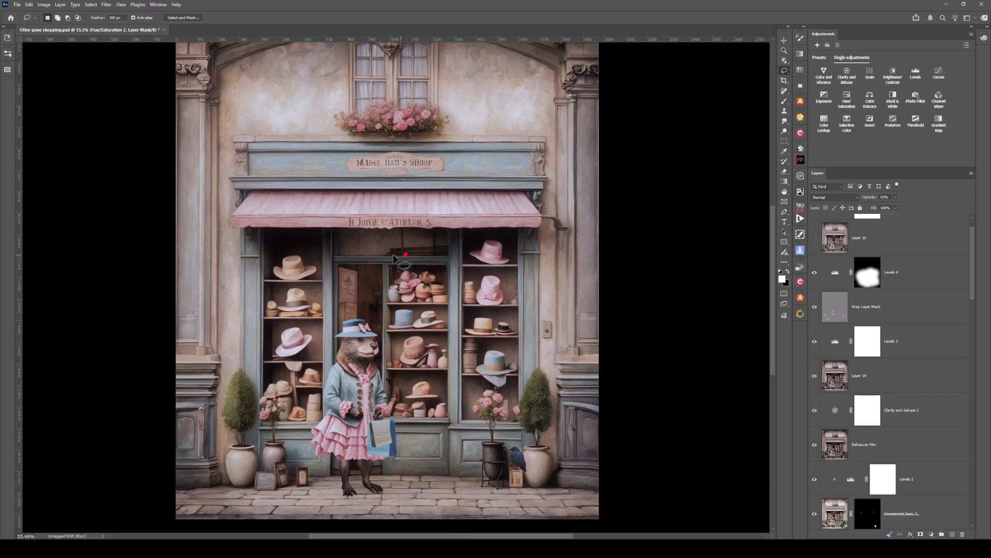
mouse_move(393, 258)
mouse_down()
mouse_move(244, 397)
mouse_move(279, 434)
mouse_move(341, 471)
mouse_move(407, 481)
mouse_move(484, 434)
mouse_move(500, 377)
mouse_move(496, 311)
mouse_move(458, 279)
mouse_move(410, 253)
mouse_up()
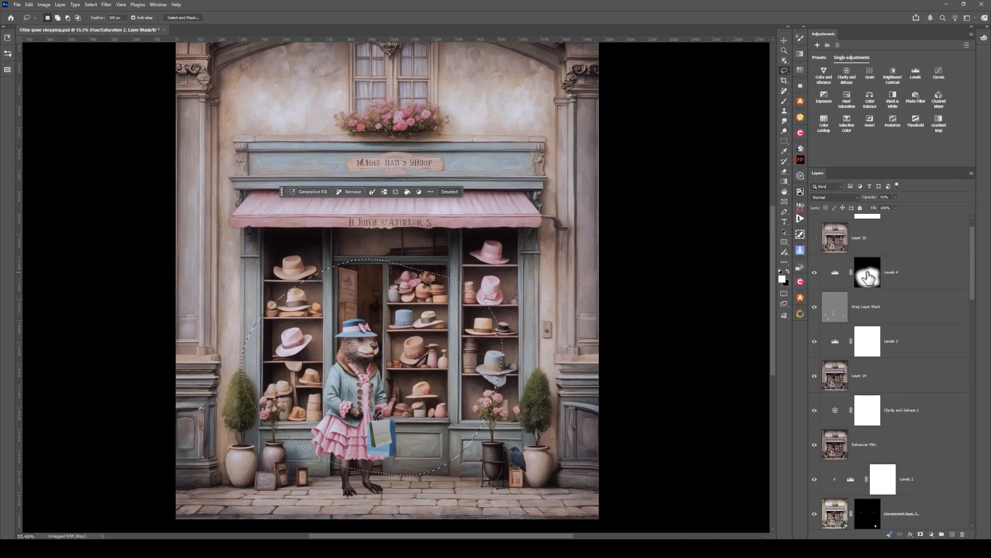
key(ctrl+d)
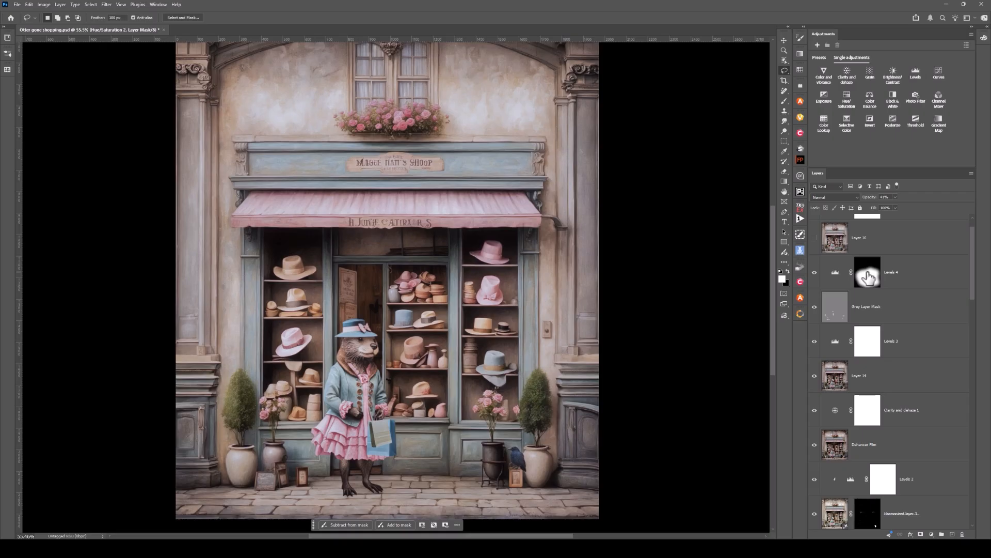
Step: Show and select the merged Layer 16, and show the Curves 2 adjustment above it
scroll(901, 275, up, 1)
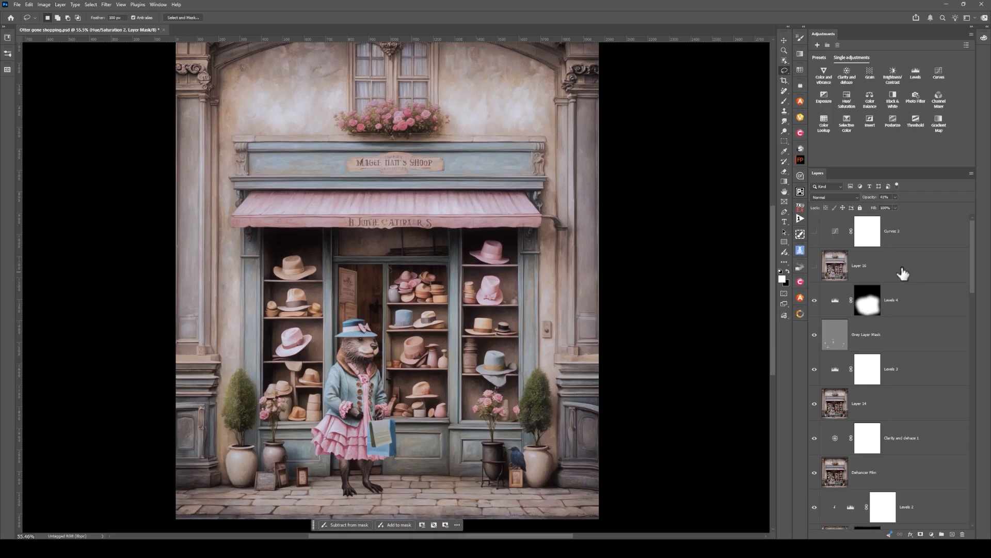
click(816, 266)
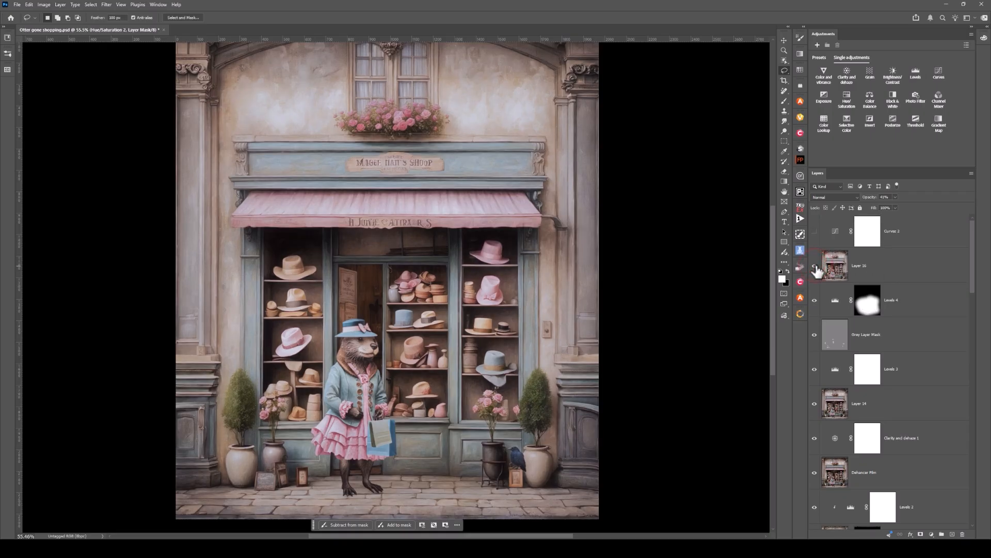
click(824, 274)
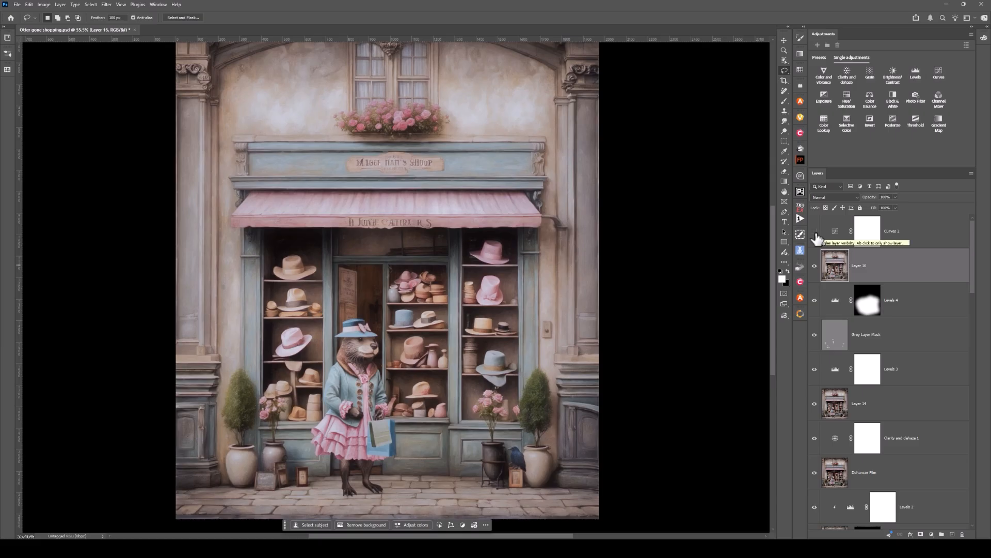
click(816, 232)
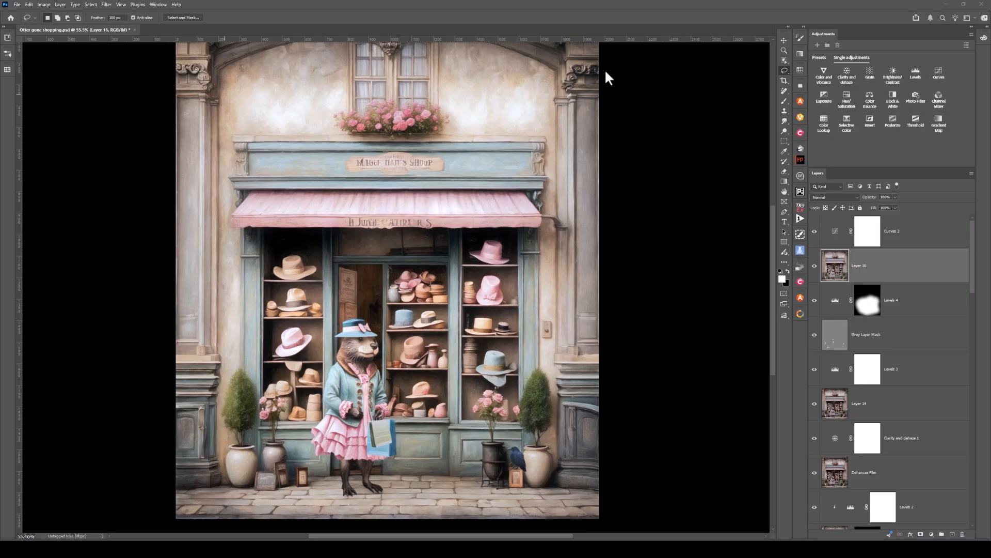
Step: Open the Dehancer filter on Layer 16 and look through its film types, keeping All Films
click(108, 4)
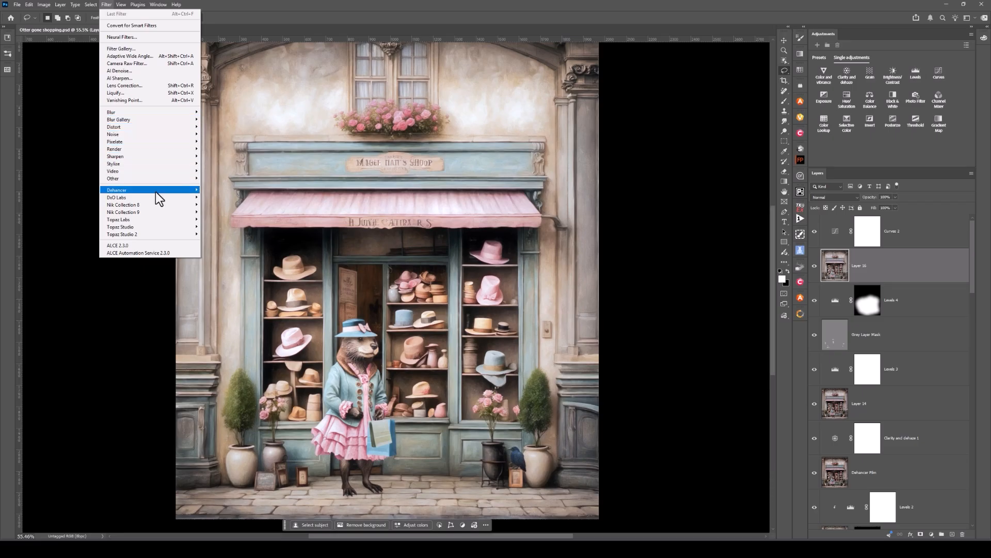
mouse_move(156, 191)
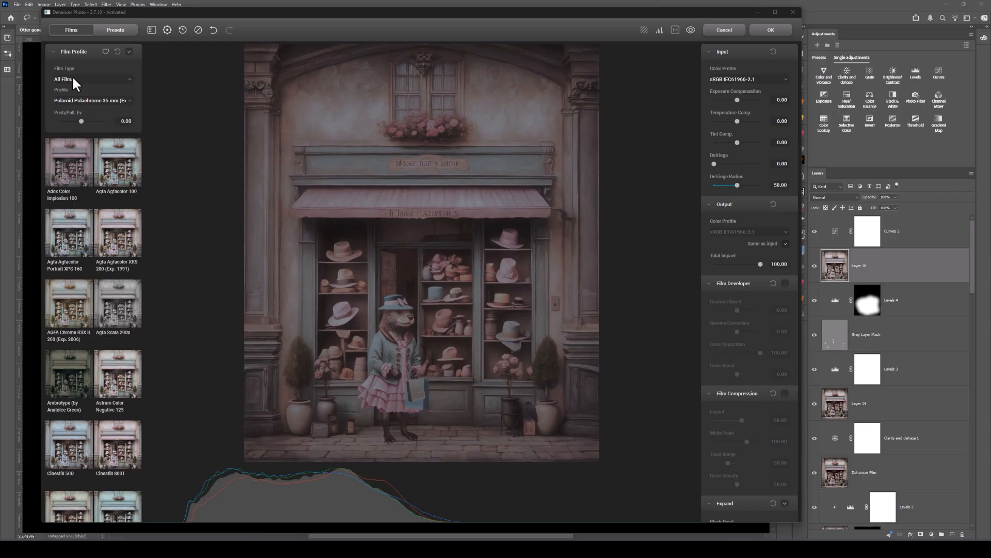
click(129, 79)
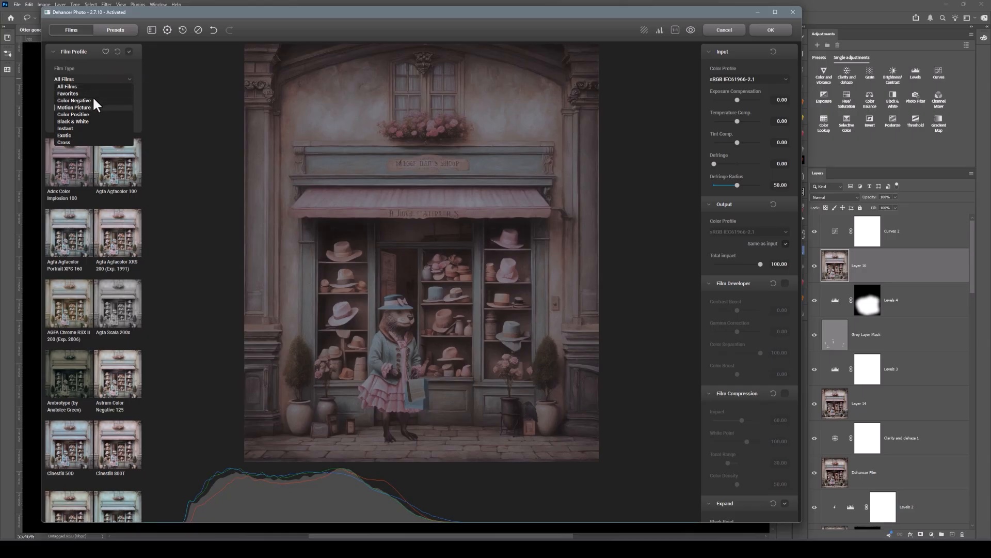
key(Down)
key(Down)
key(Down)
key(Down)
key(Down)
click(130, 68)
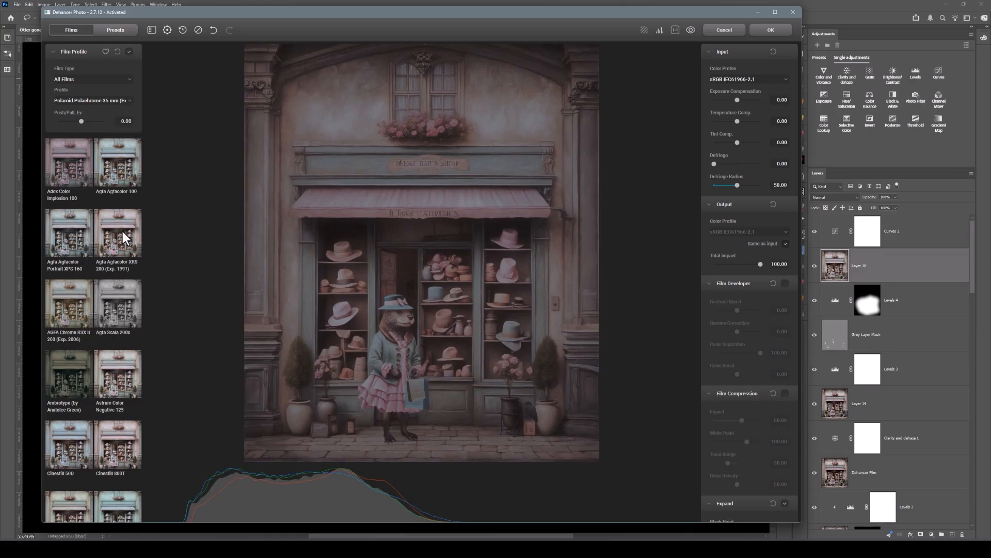
Step: Preview the Fuji Reala 500D, Fujichrome CDU-II (cross) and Fujichrome Velvia 100 film profiles on the shop scene
scroll(122, 232, down, 2)
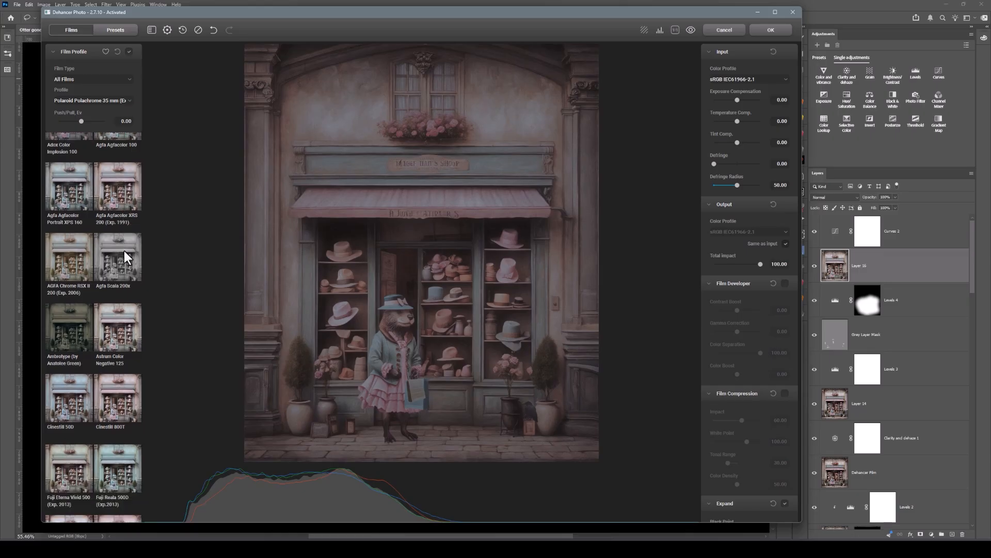
scroll(134, 361, down, 1)
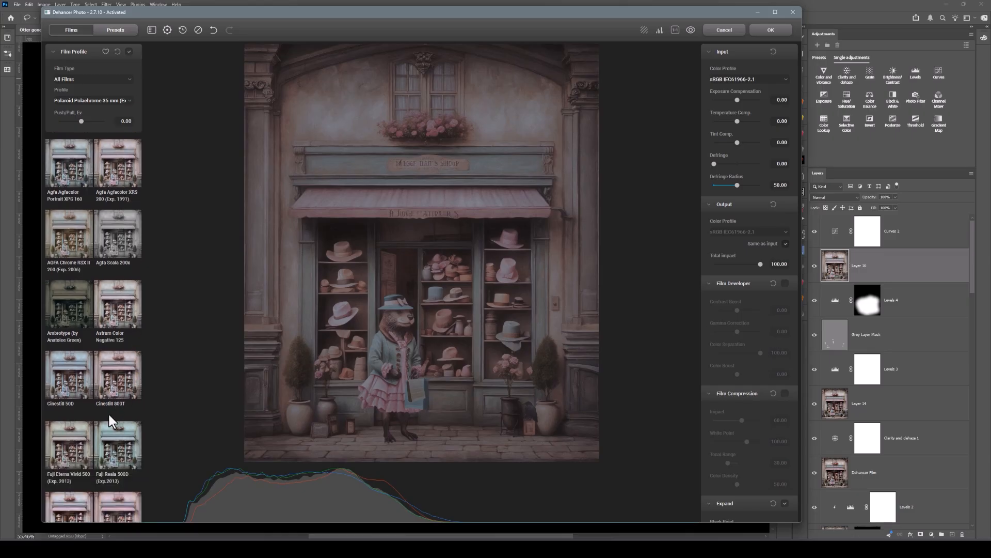
scroll(110, 414, down, 3)
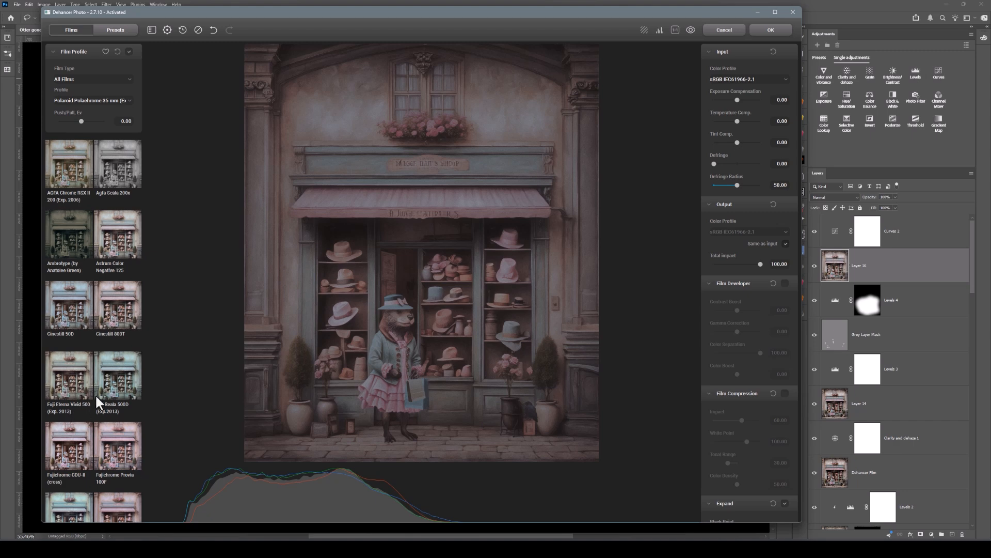
click(121, 379)
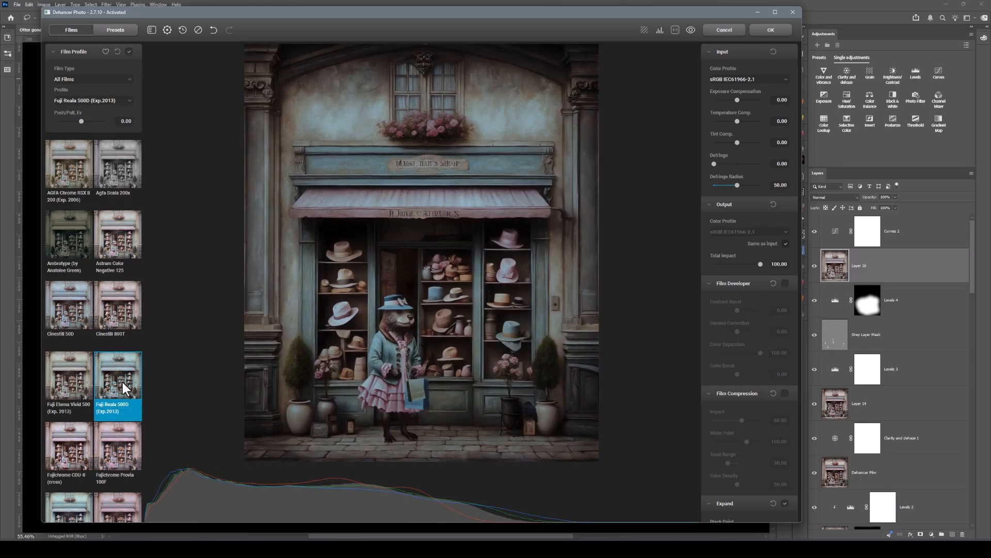
click(64, 447)
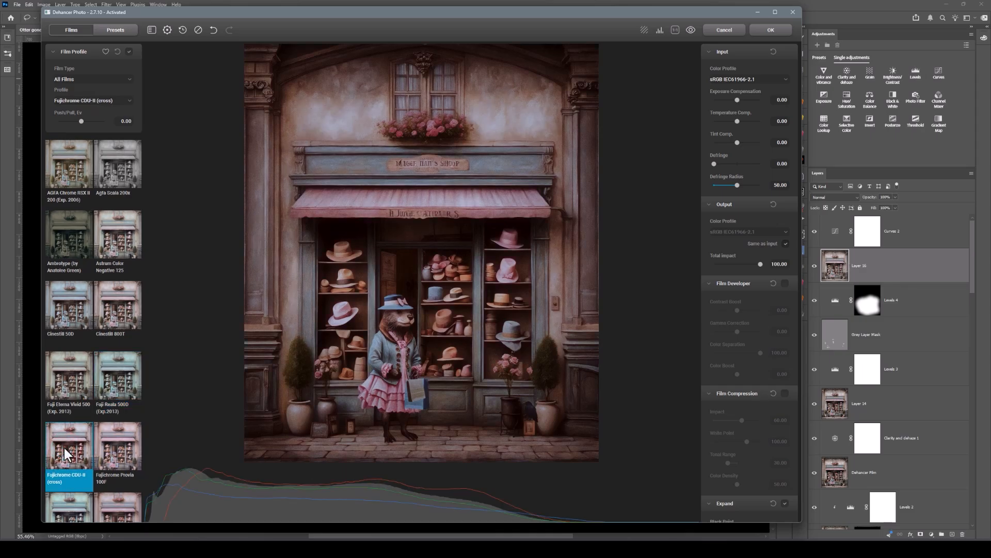
scroll(64, 448, down, 2)
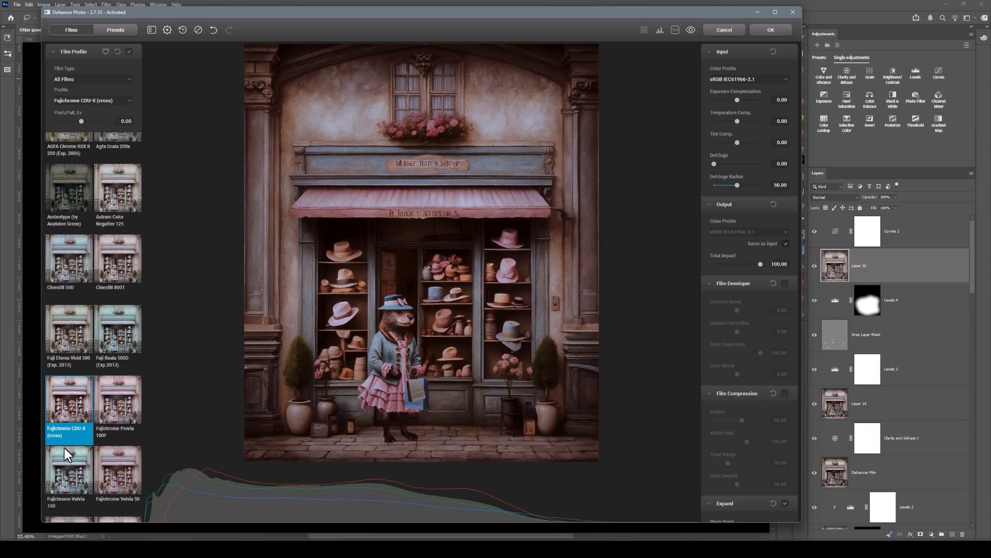
click(73, 451)
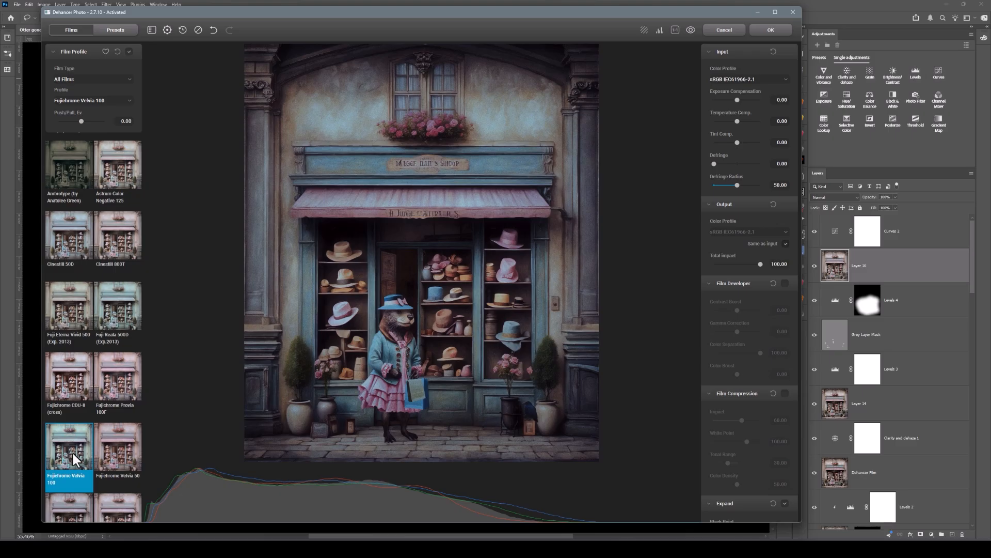
Step: Preview the Kodak Color Plus 200 and Kodak Eastman Double-X 5222 film profiles on the shop scene
scroll(73, 451, down, 3)
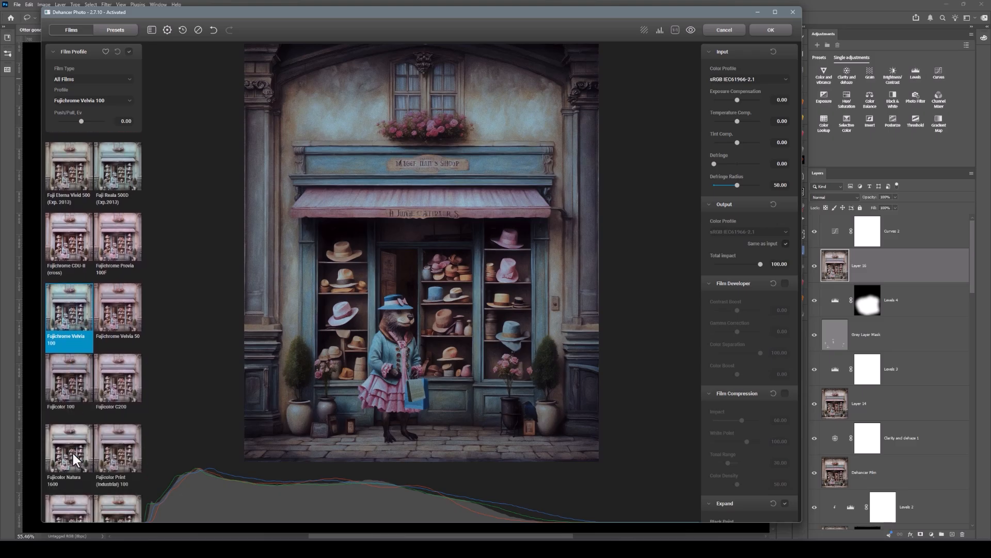
scroll(72, 450, down, 5)
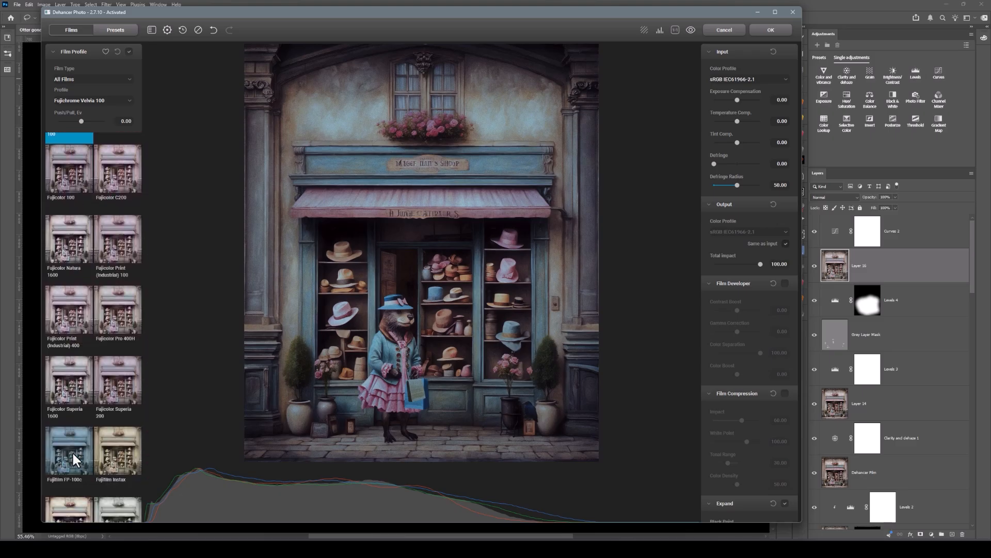
scroll(72, 451, down, 4)
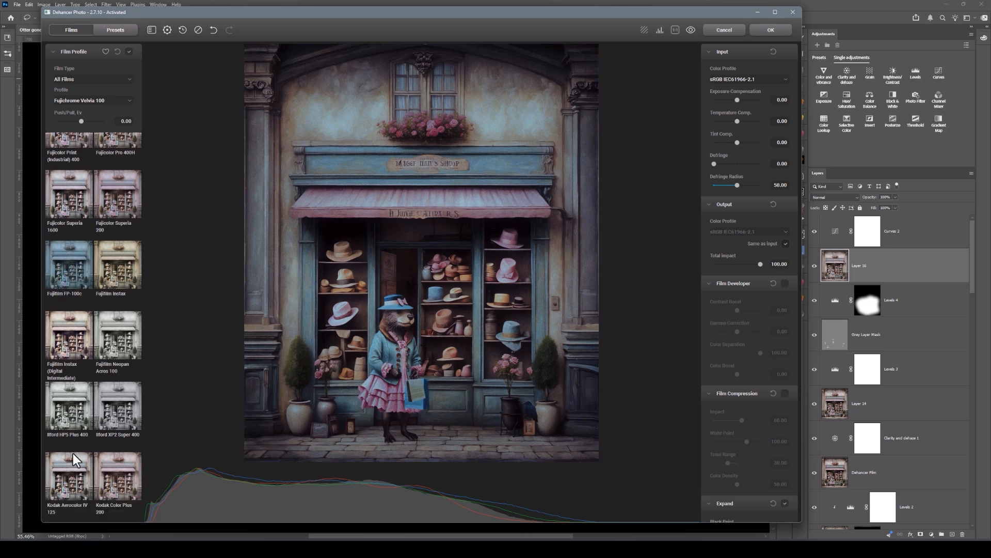
scroll(73, 458, down, 2)
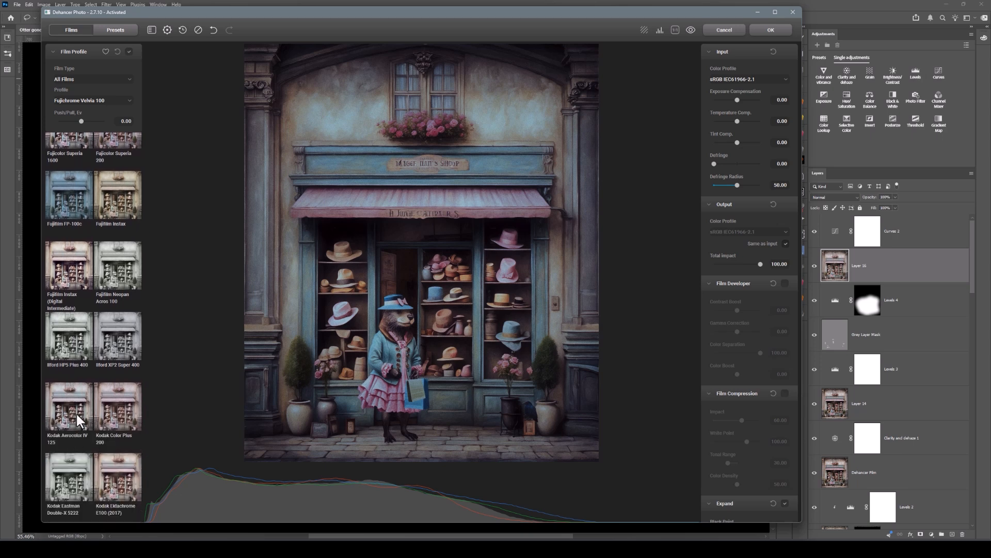
click(123, 410)
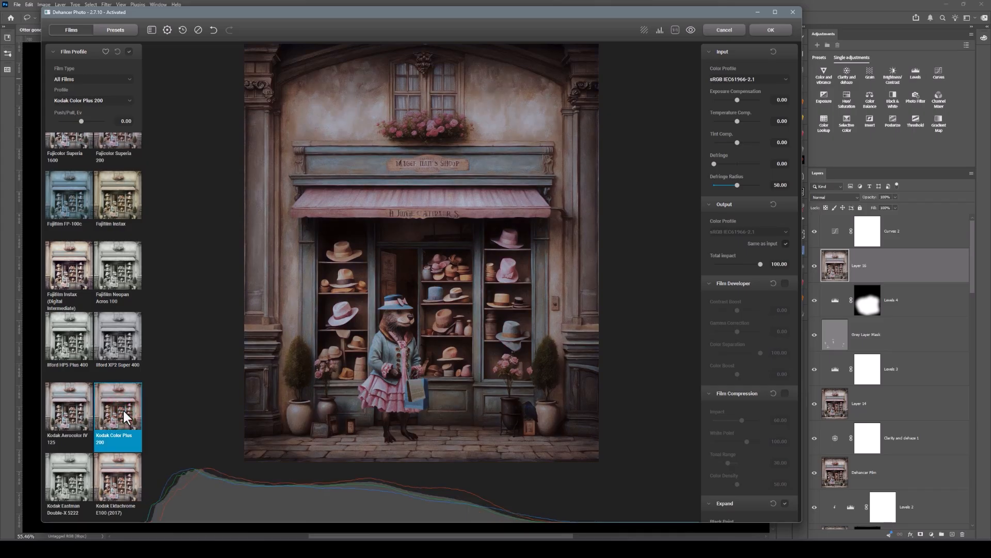
scroll(123, 411, down, 2)
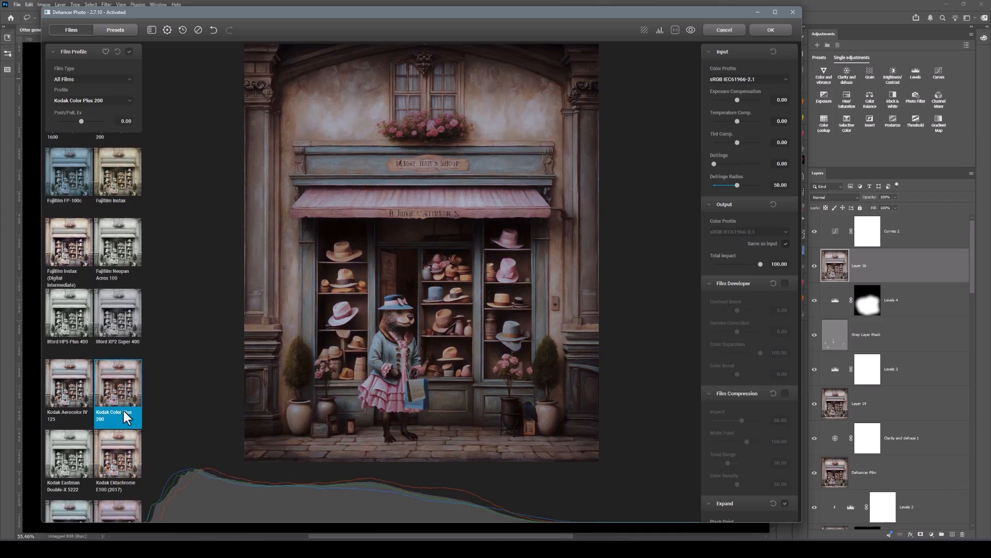
click(70, 439)
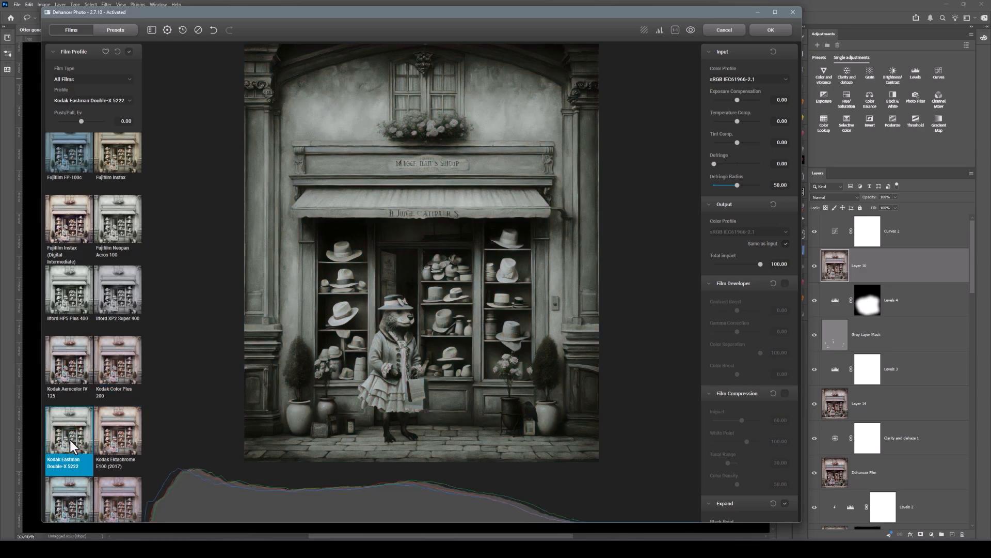